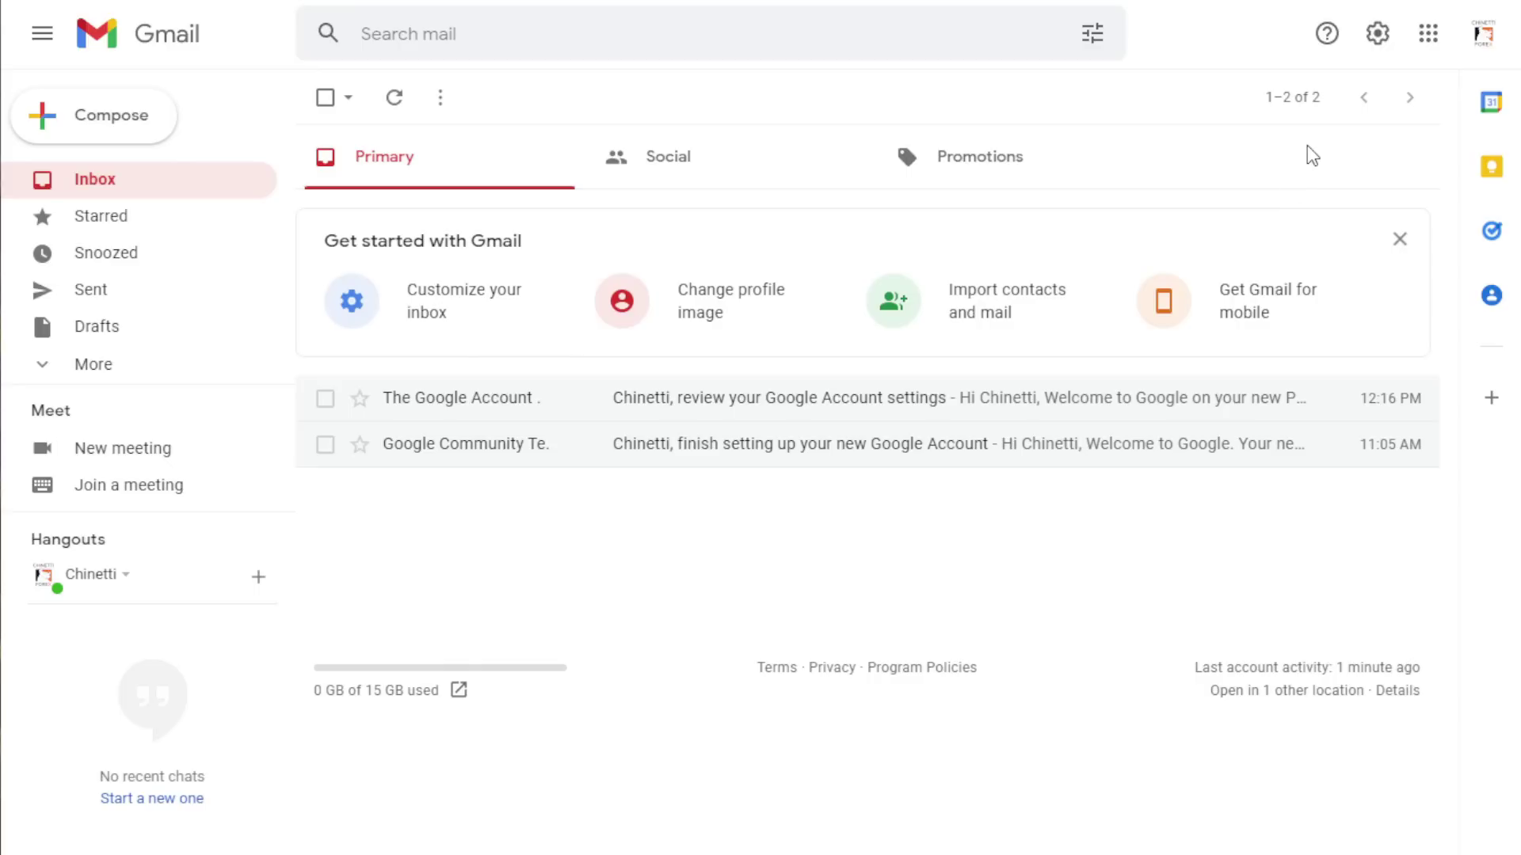
Go to the Google Account's Security settings page.
click(1484, 44)
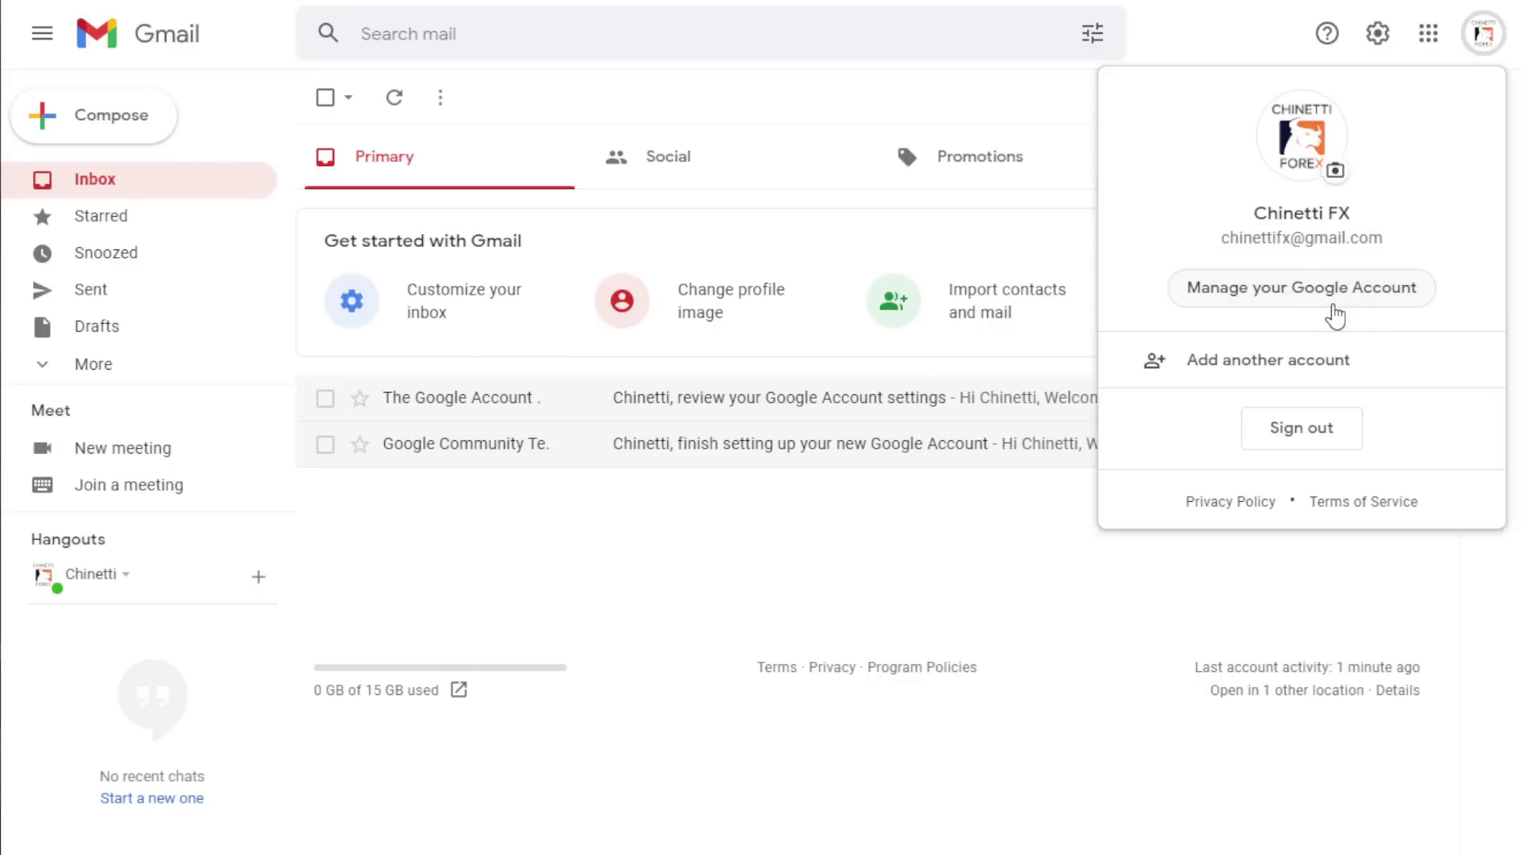
click(1296, 286)
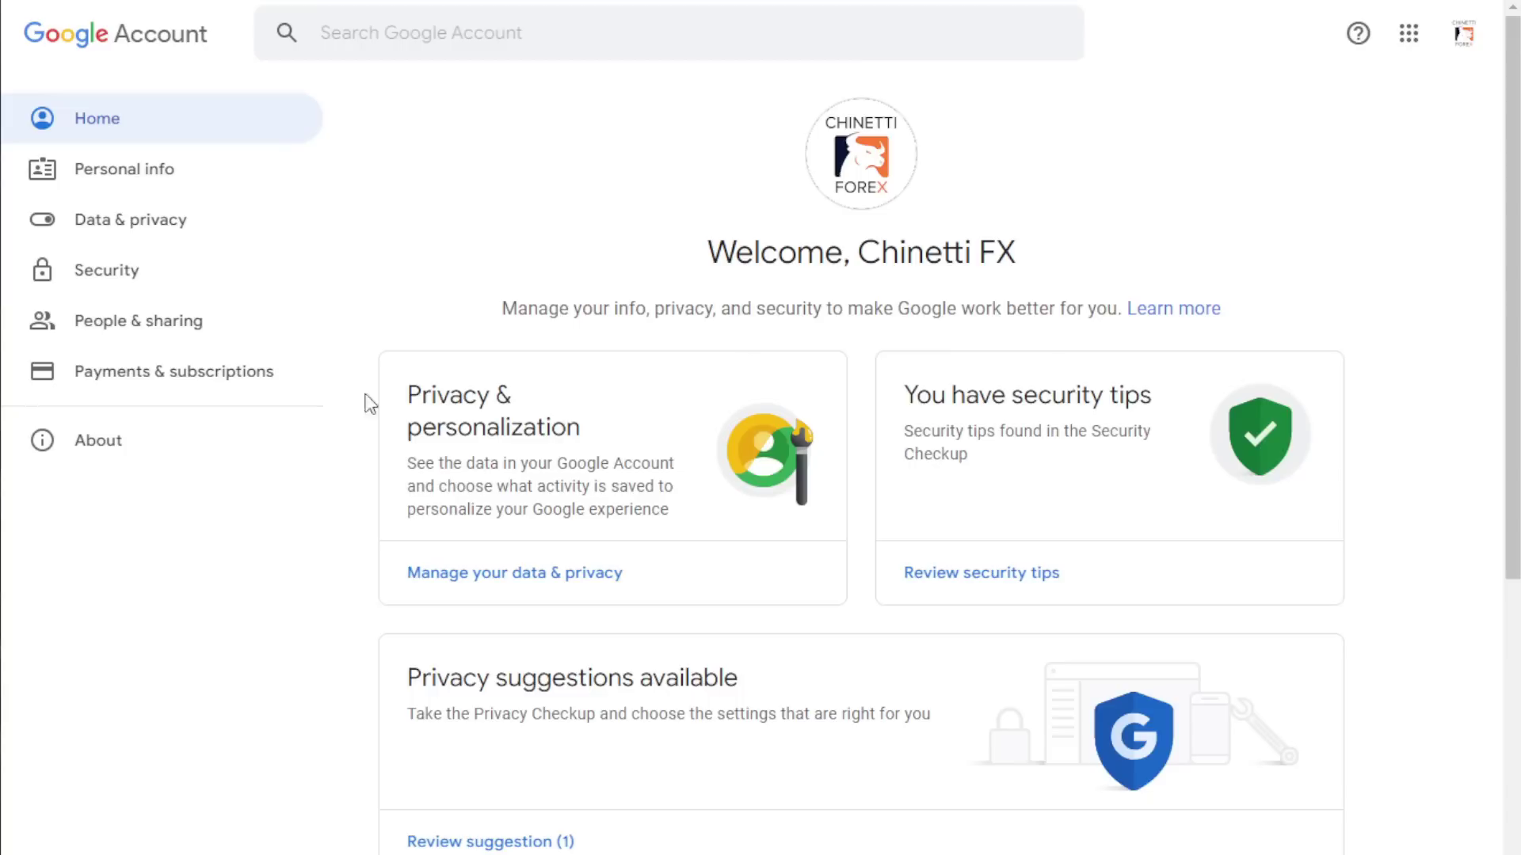
click(126, 285)
scroll(361, 423, down, 10)
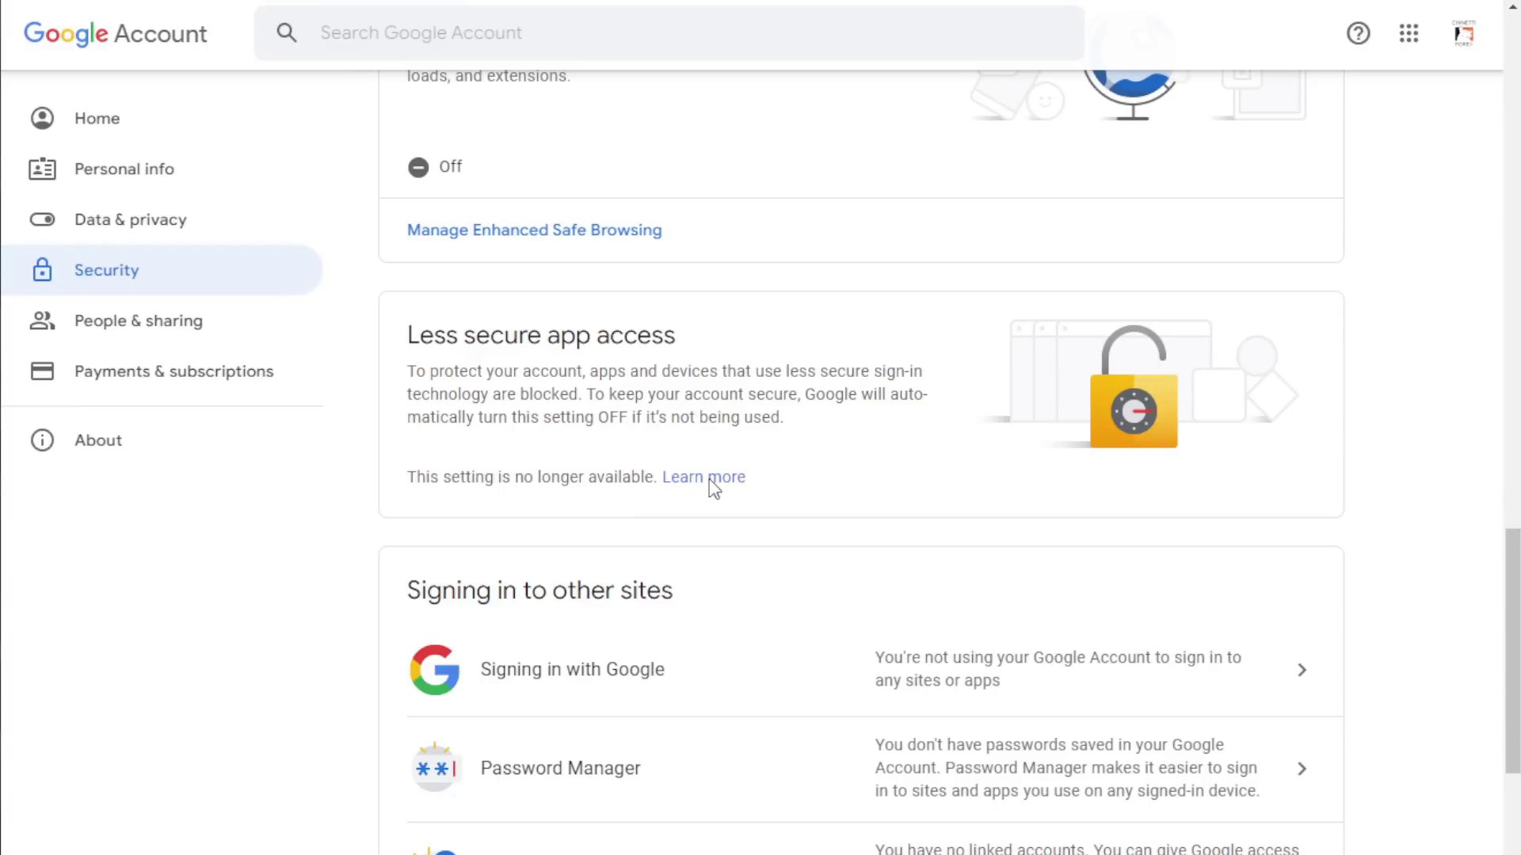
Read the Less secure app access help article, then return to Security and find 2-Step Verification.
click(710, 479)
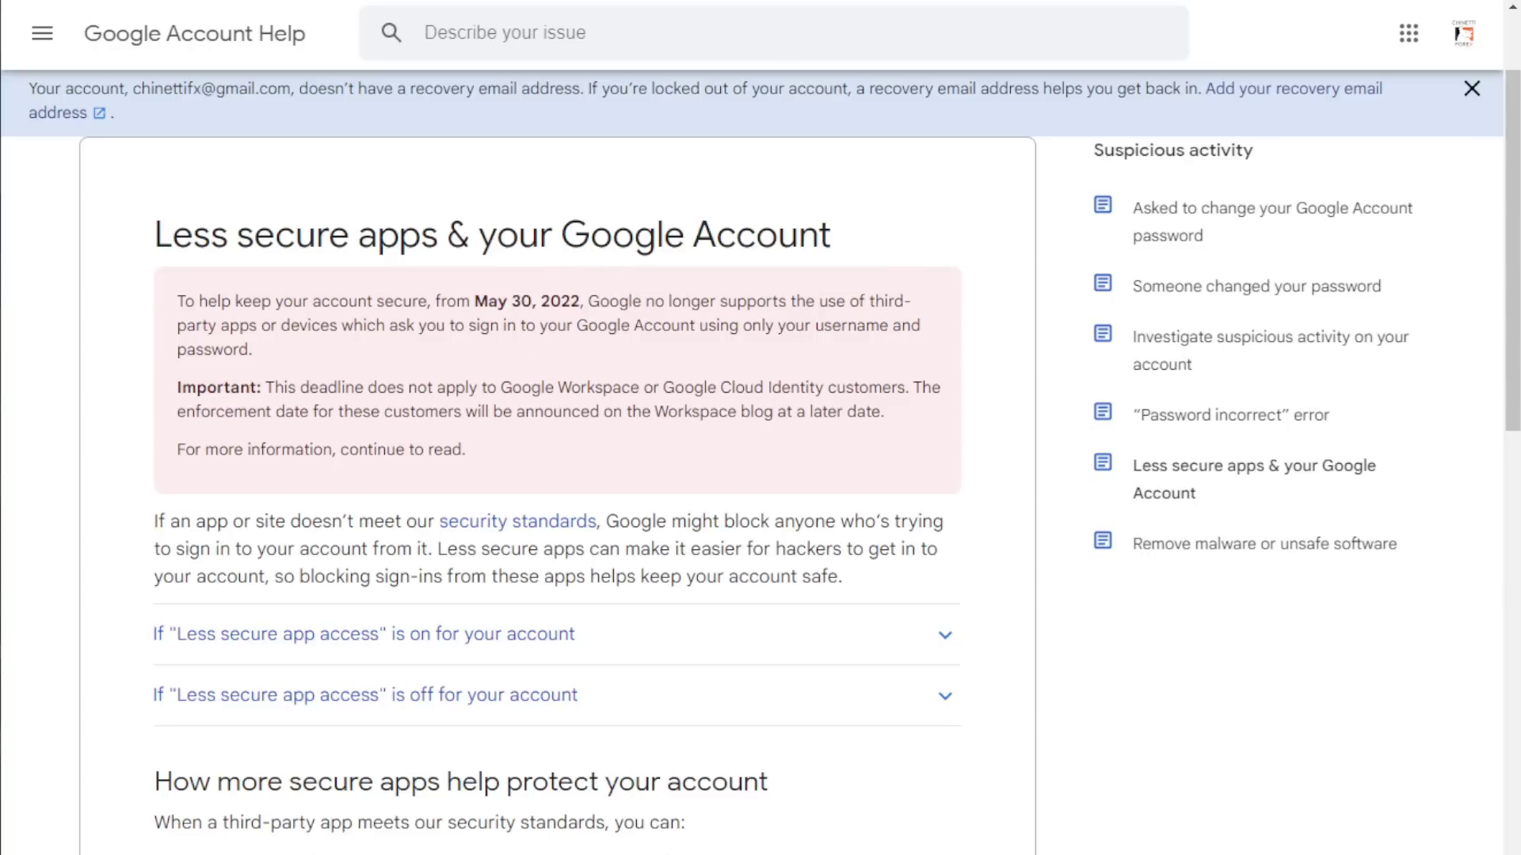
key(alt+Left)
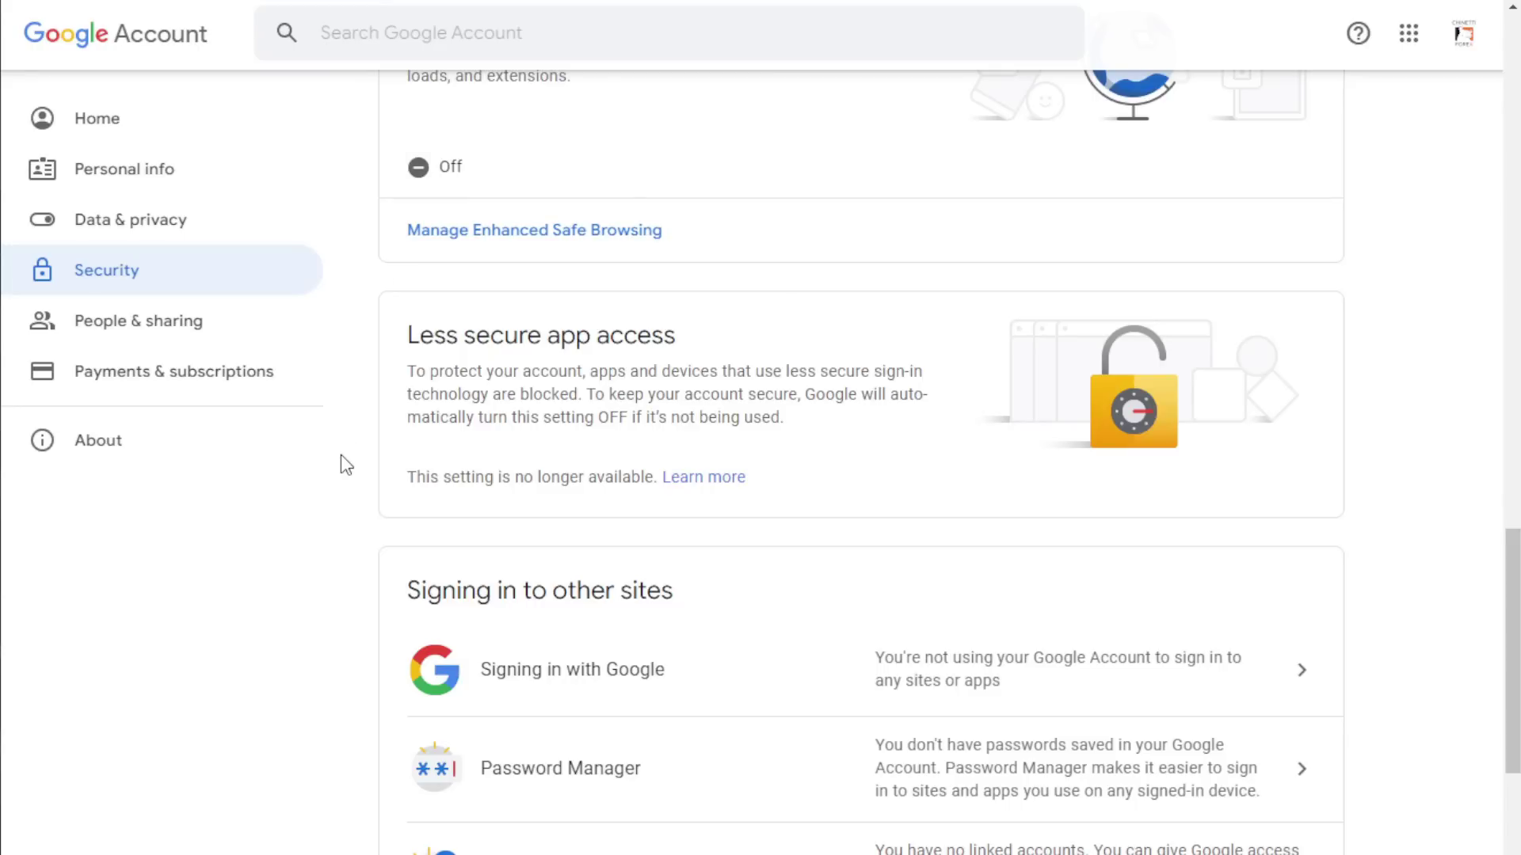
scroll(347, 464, up, 12)
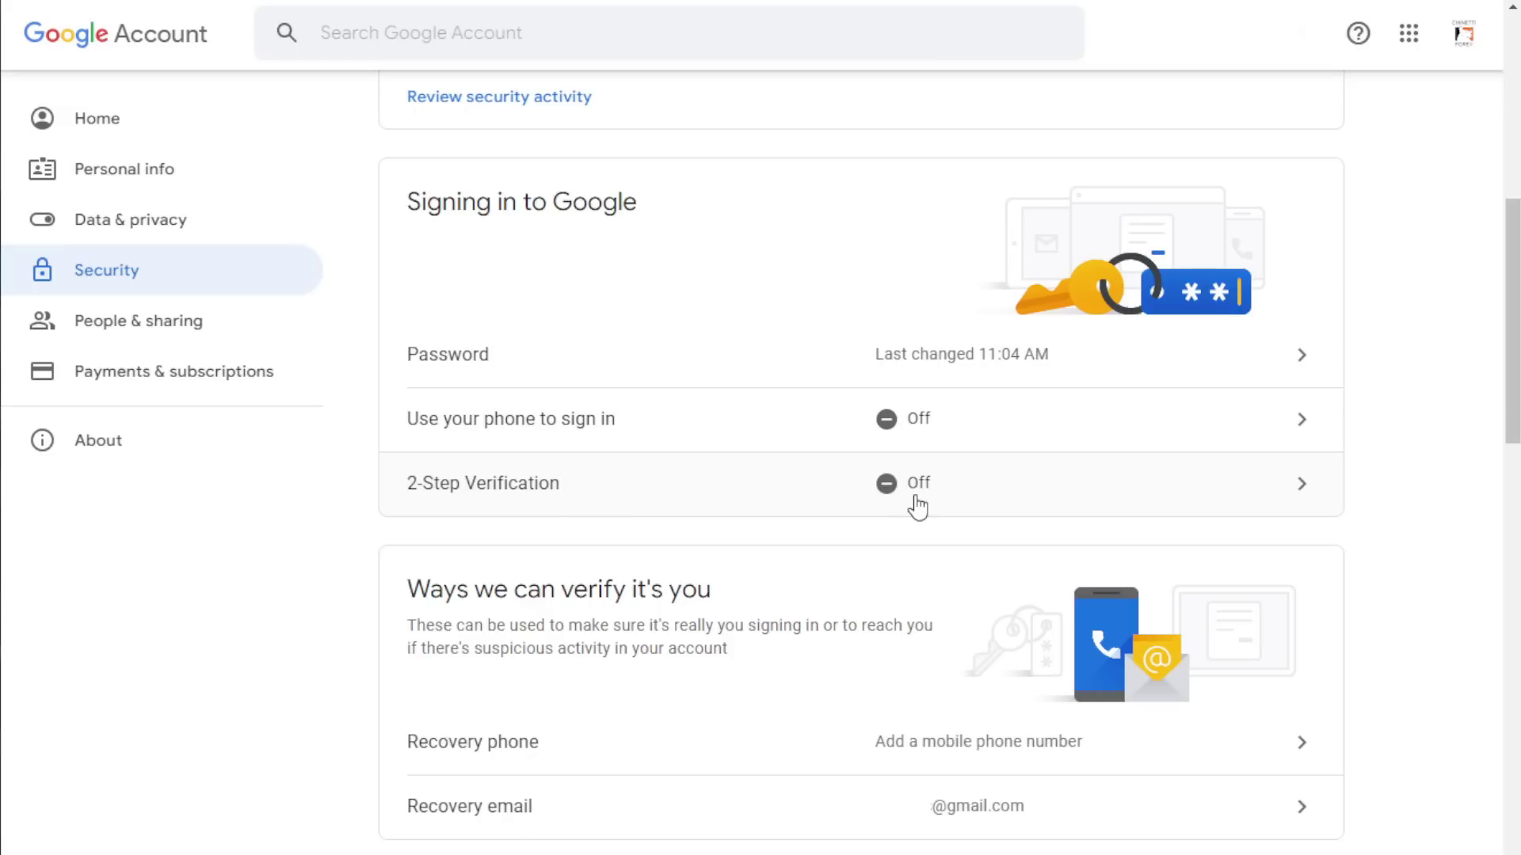
Begin 2-Step Verification setup and confirm it with the account password.
click(1178, 491)
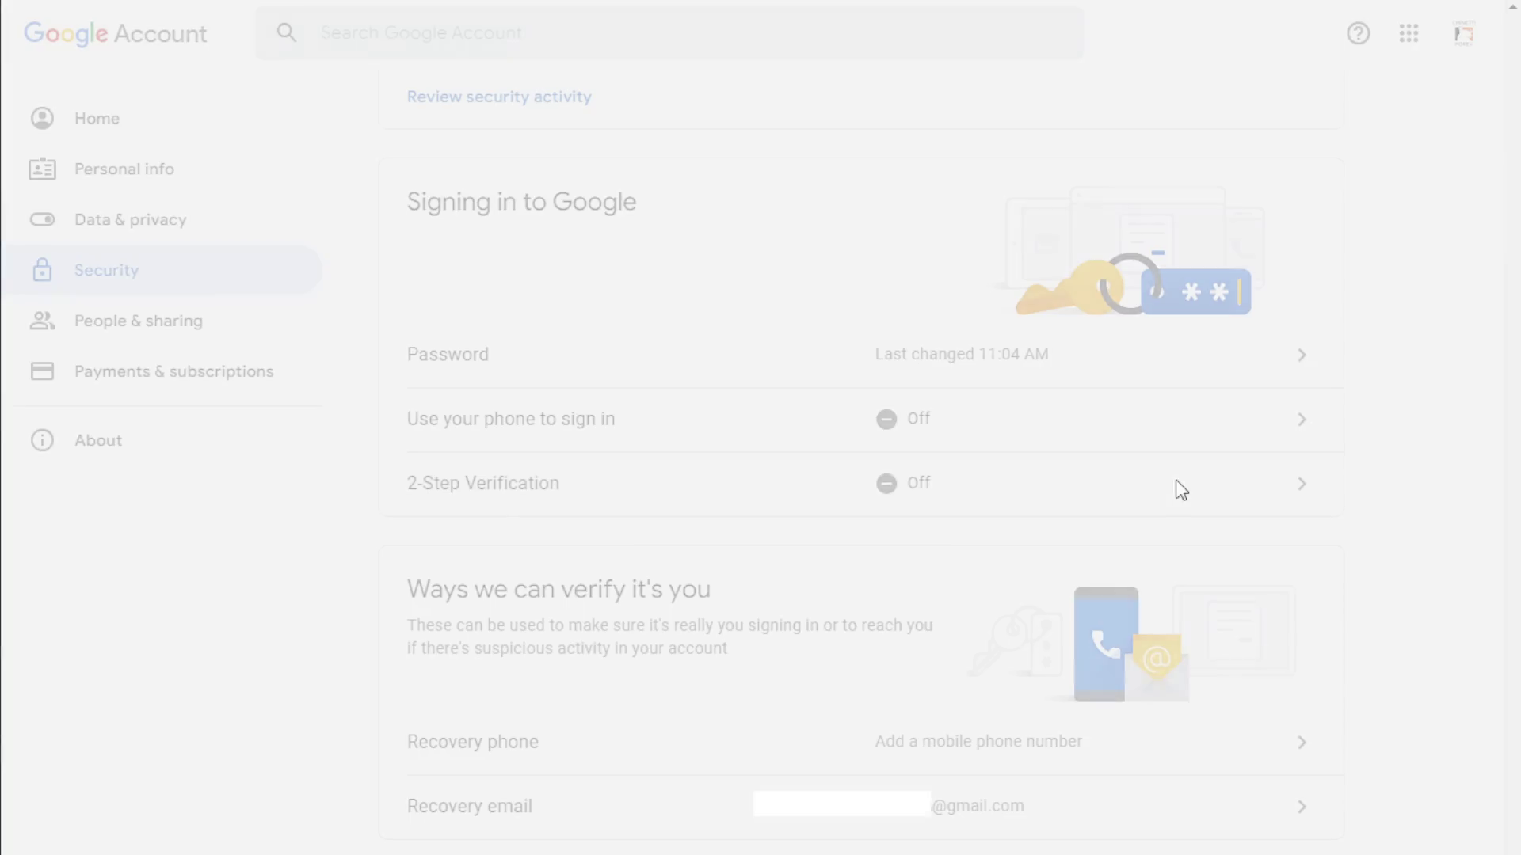
scroll(967, 541, down, 2)
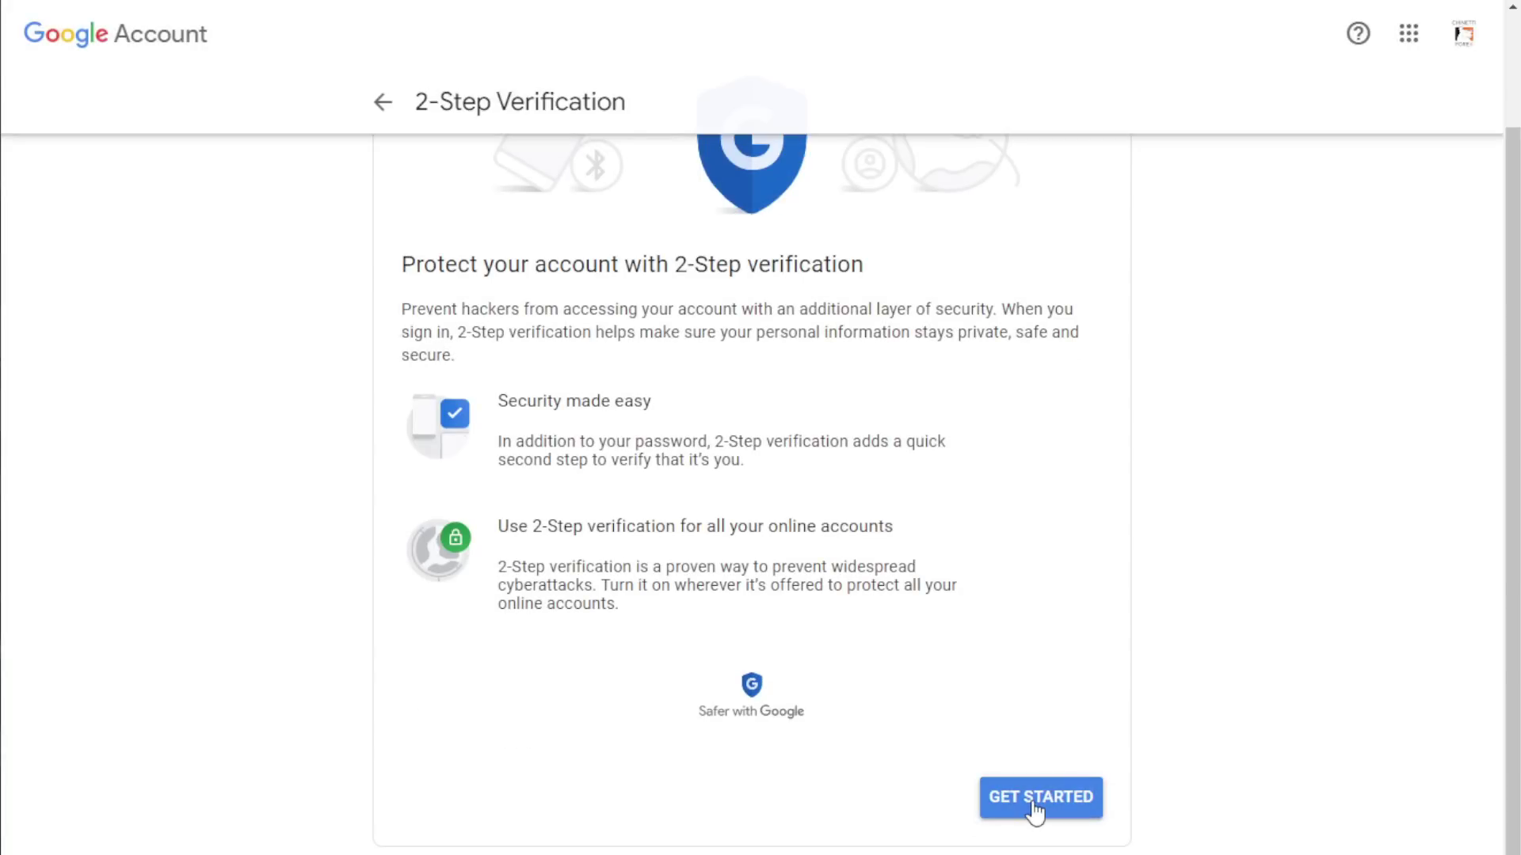
click(1035, 802)
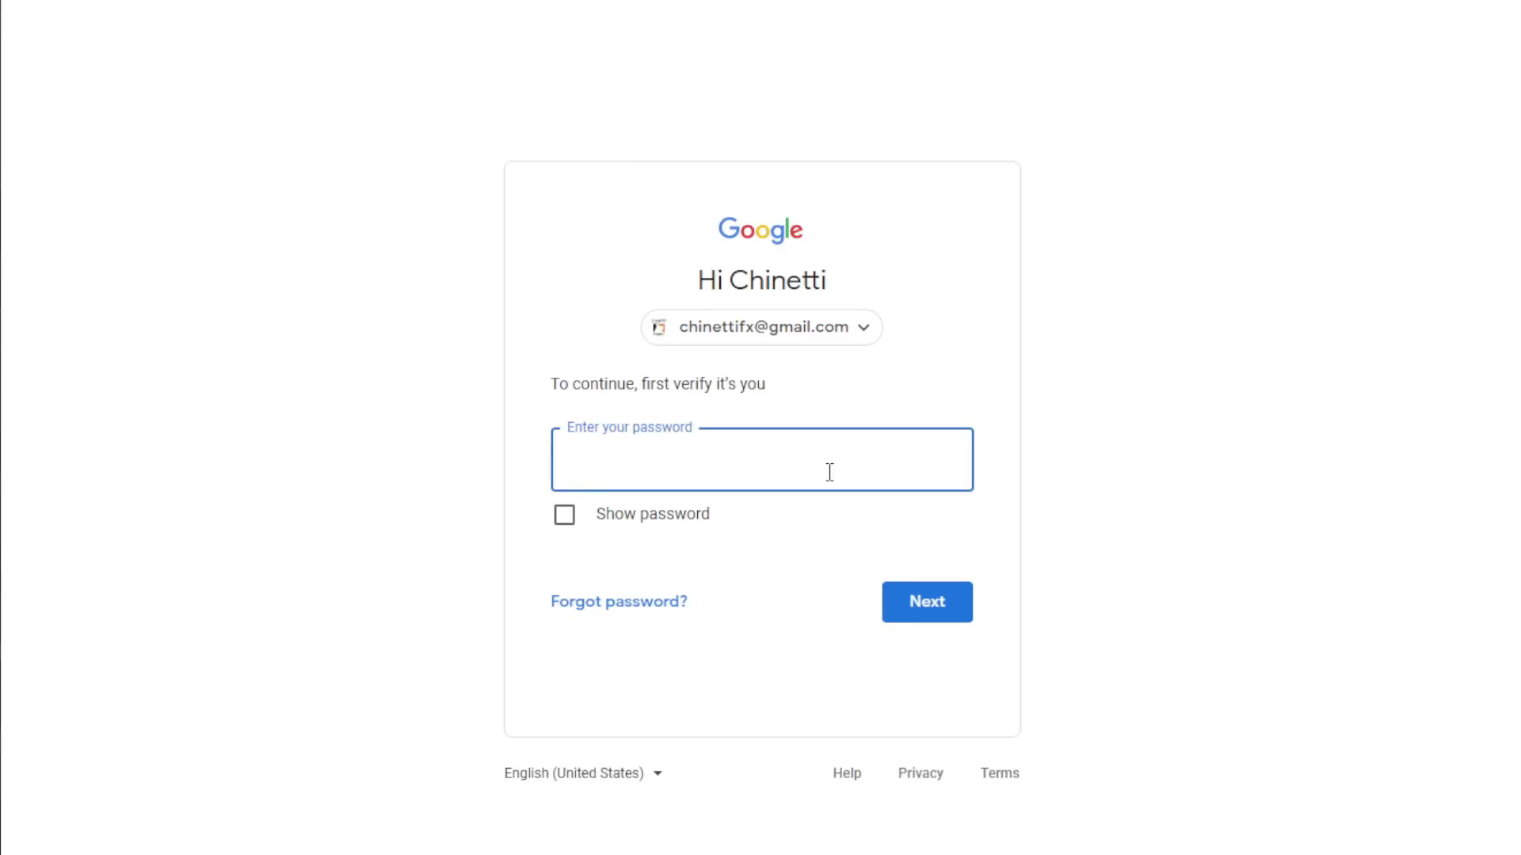
text(••••••••••)
click(908, 601)
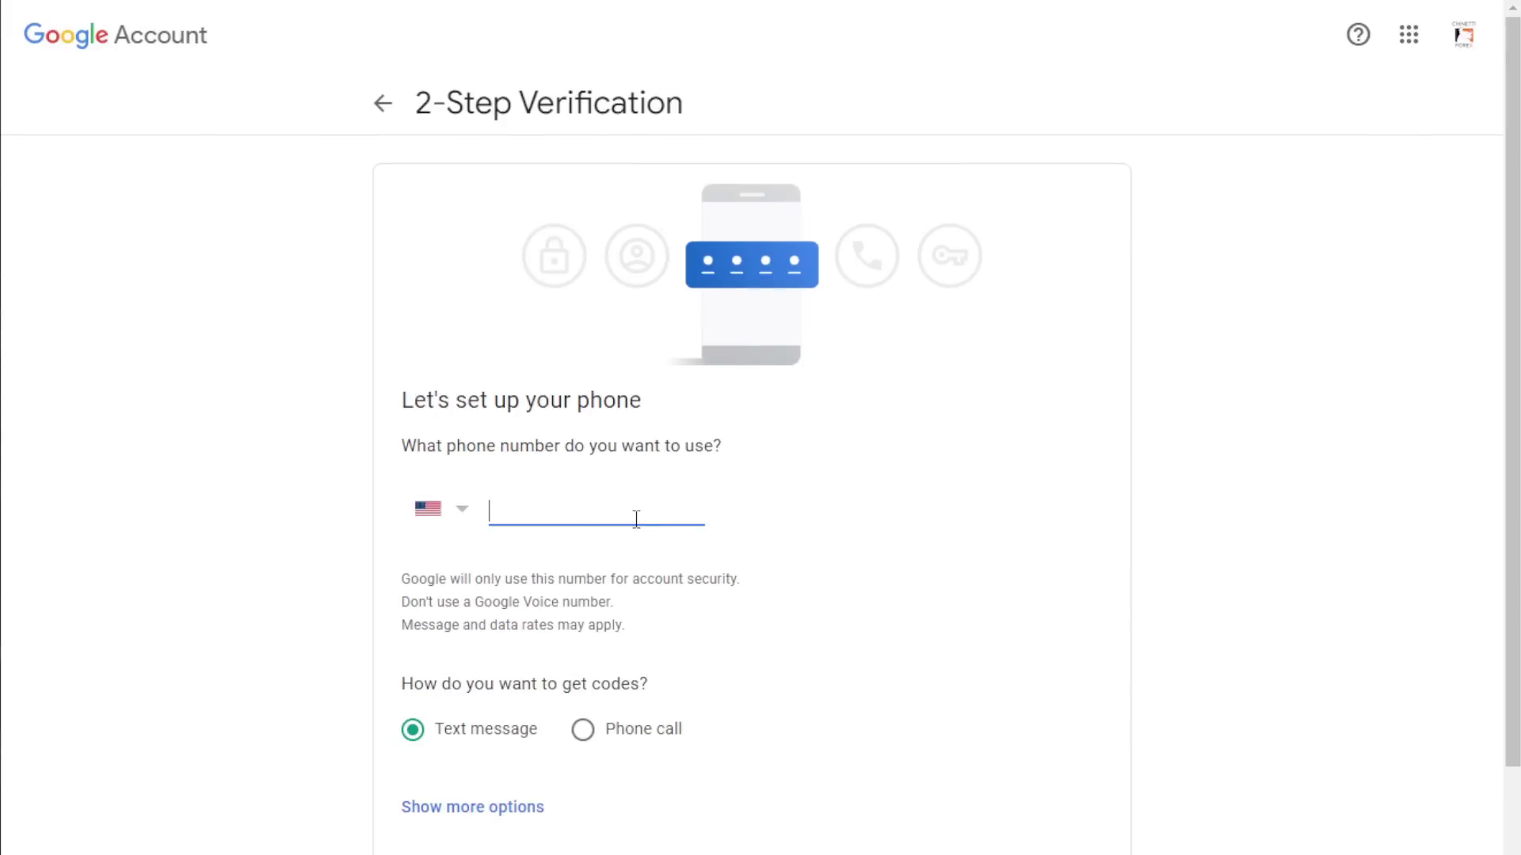
Add the phone number, verify it with the texted code, and turn on 2-Step Verification.
click(1033, 689)
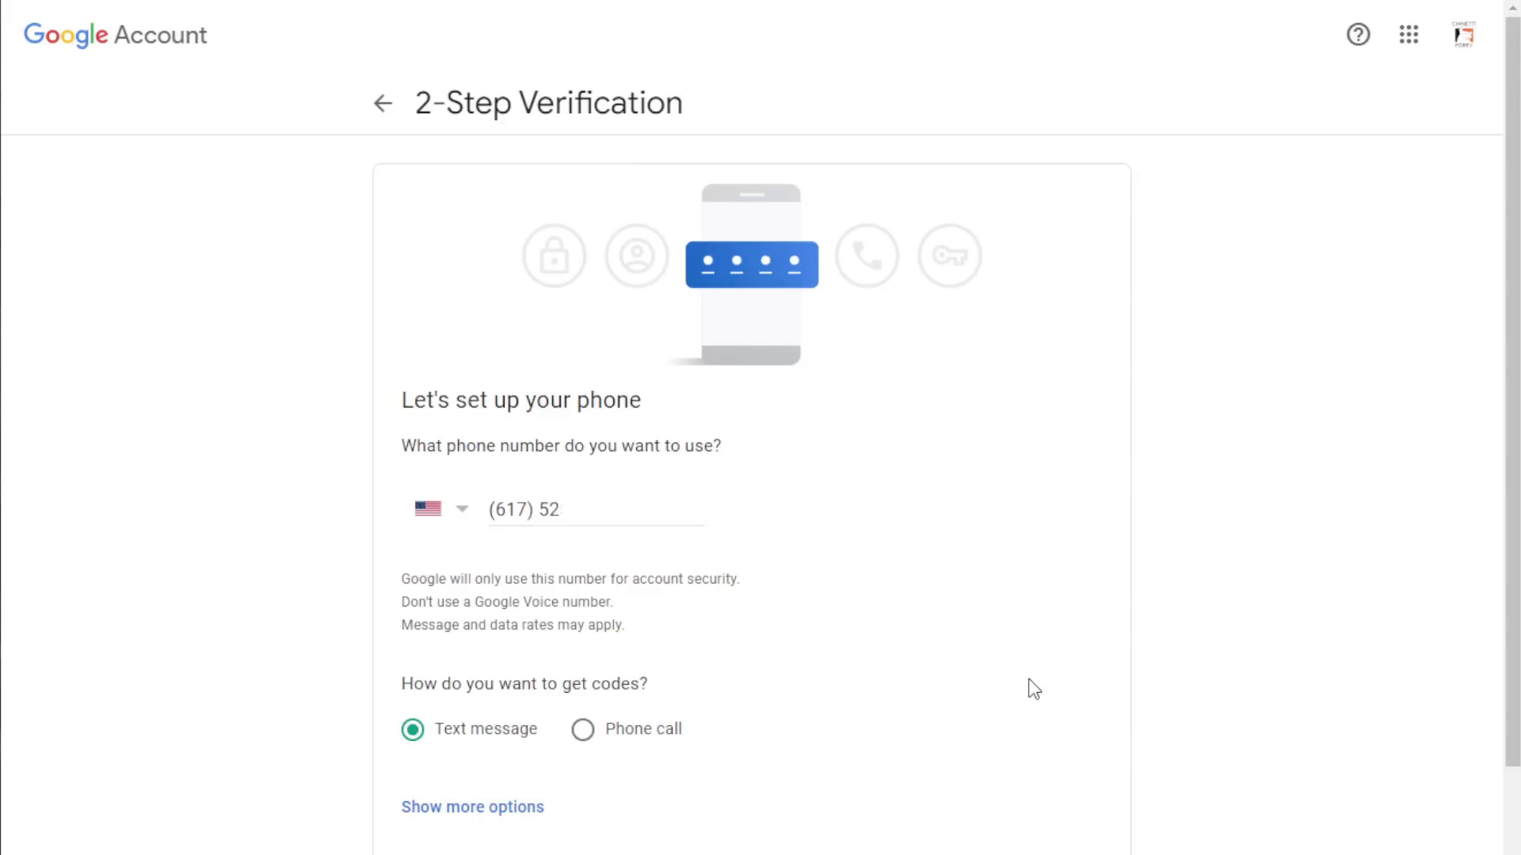
scroll(1034, 689, down, 2)
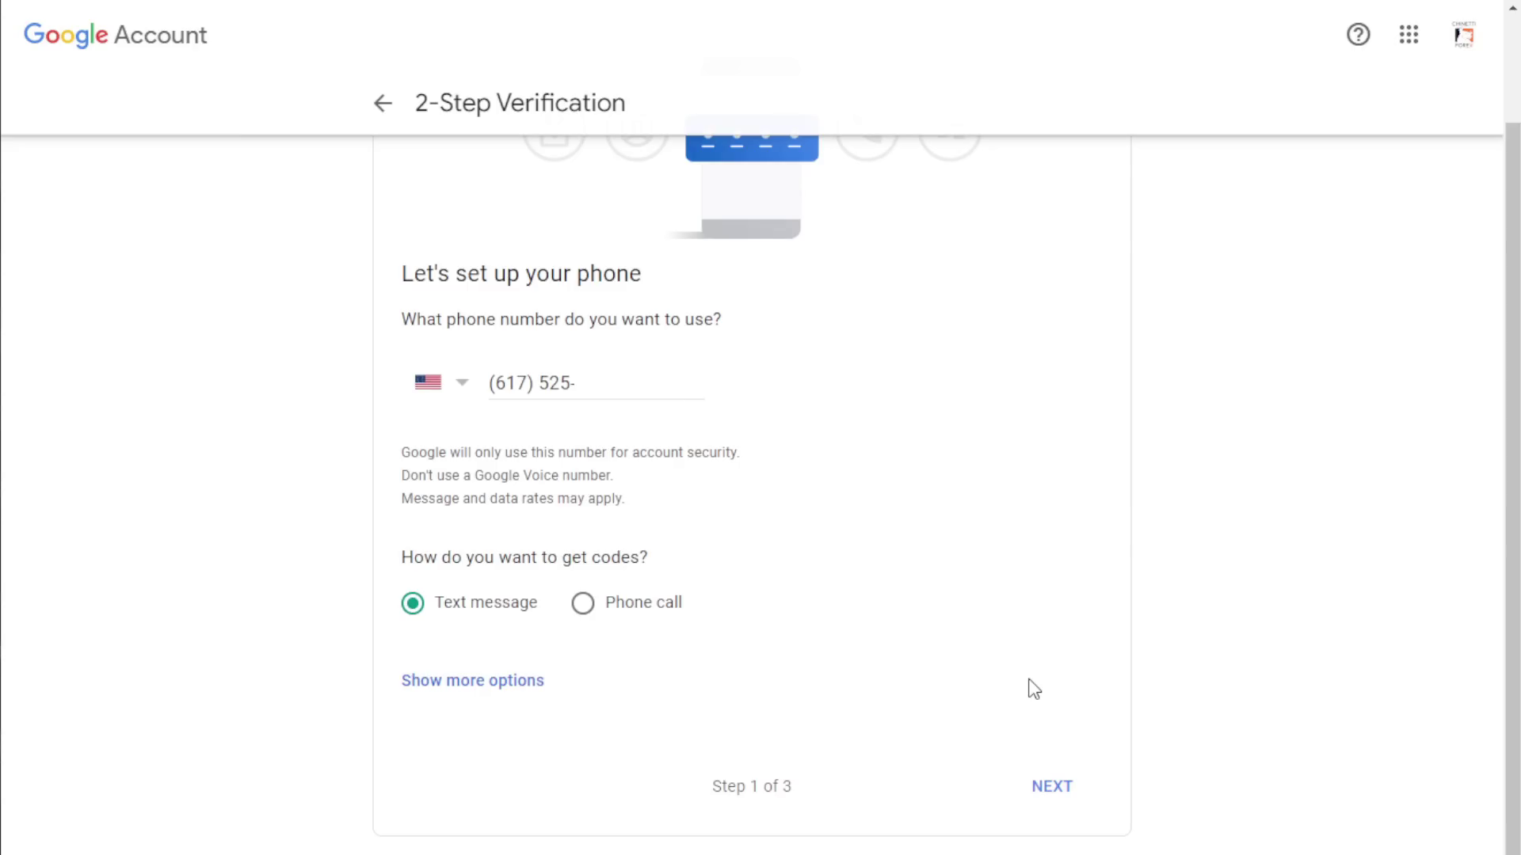
click(1054, 787)
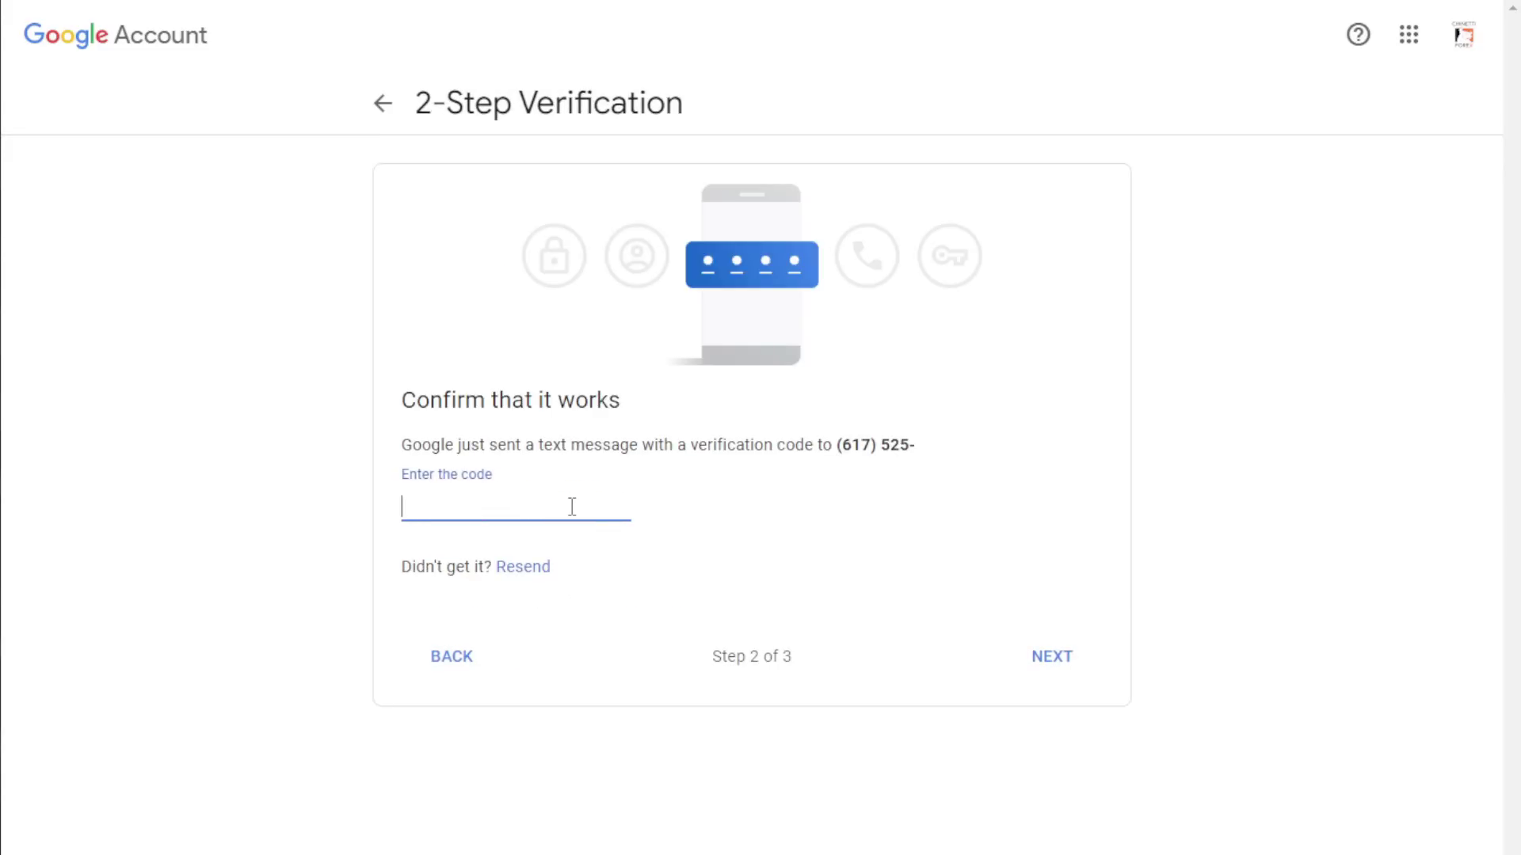
click(1082, 708)
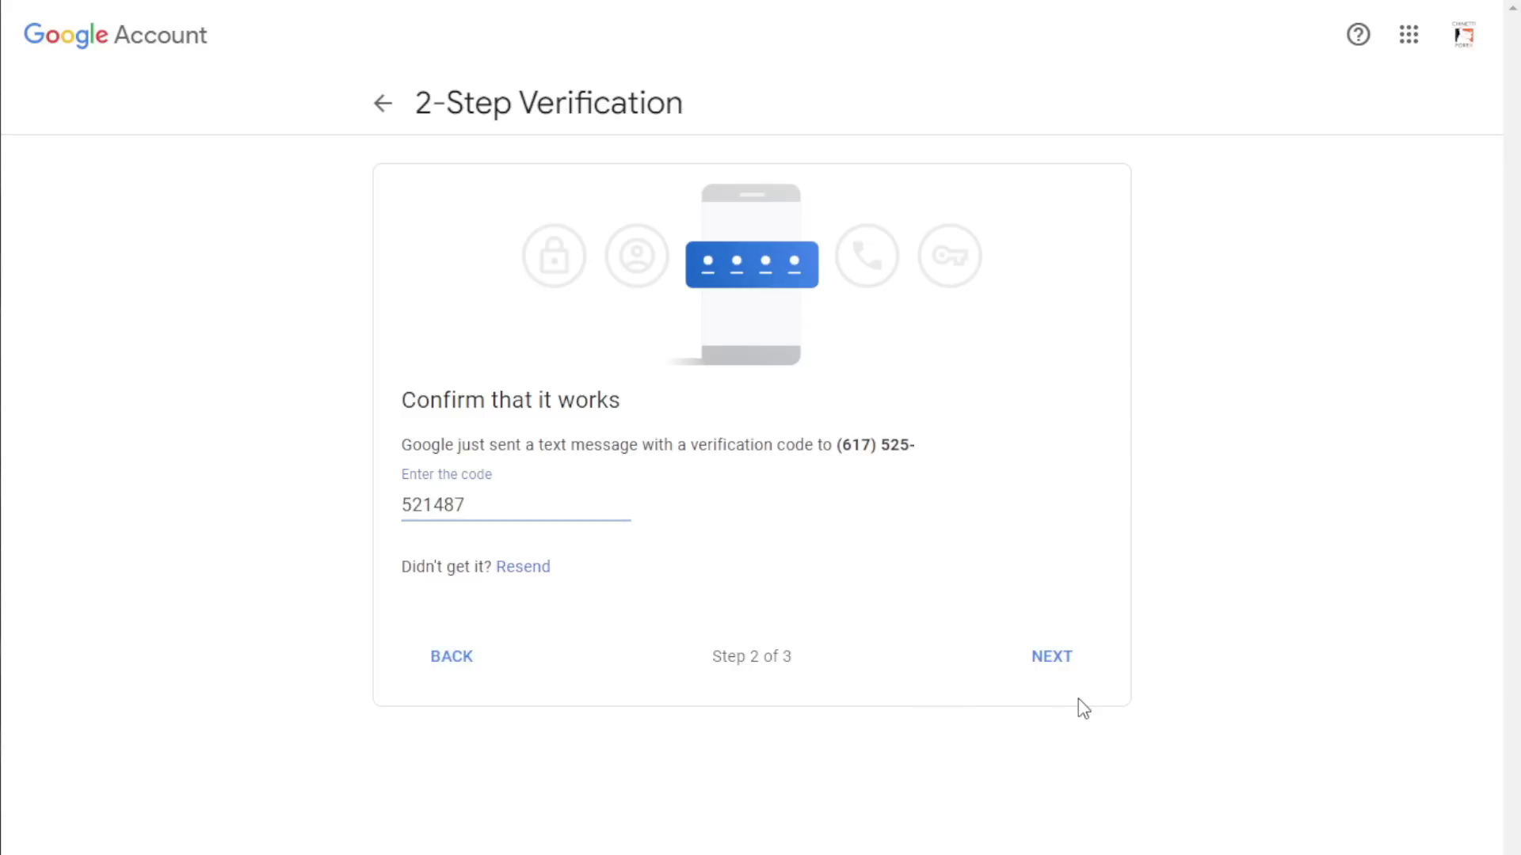
click(1052, 658)
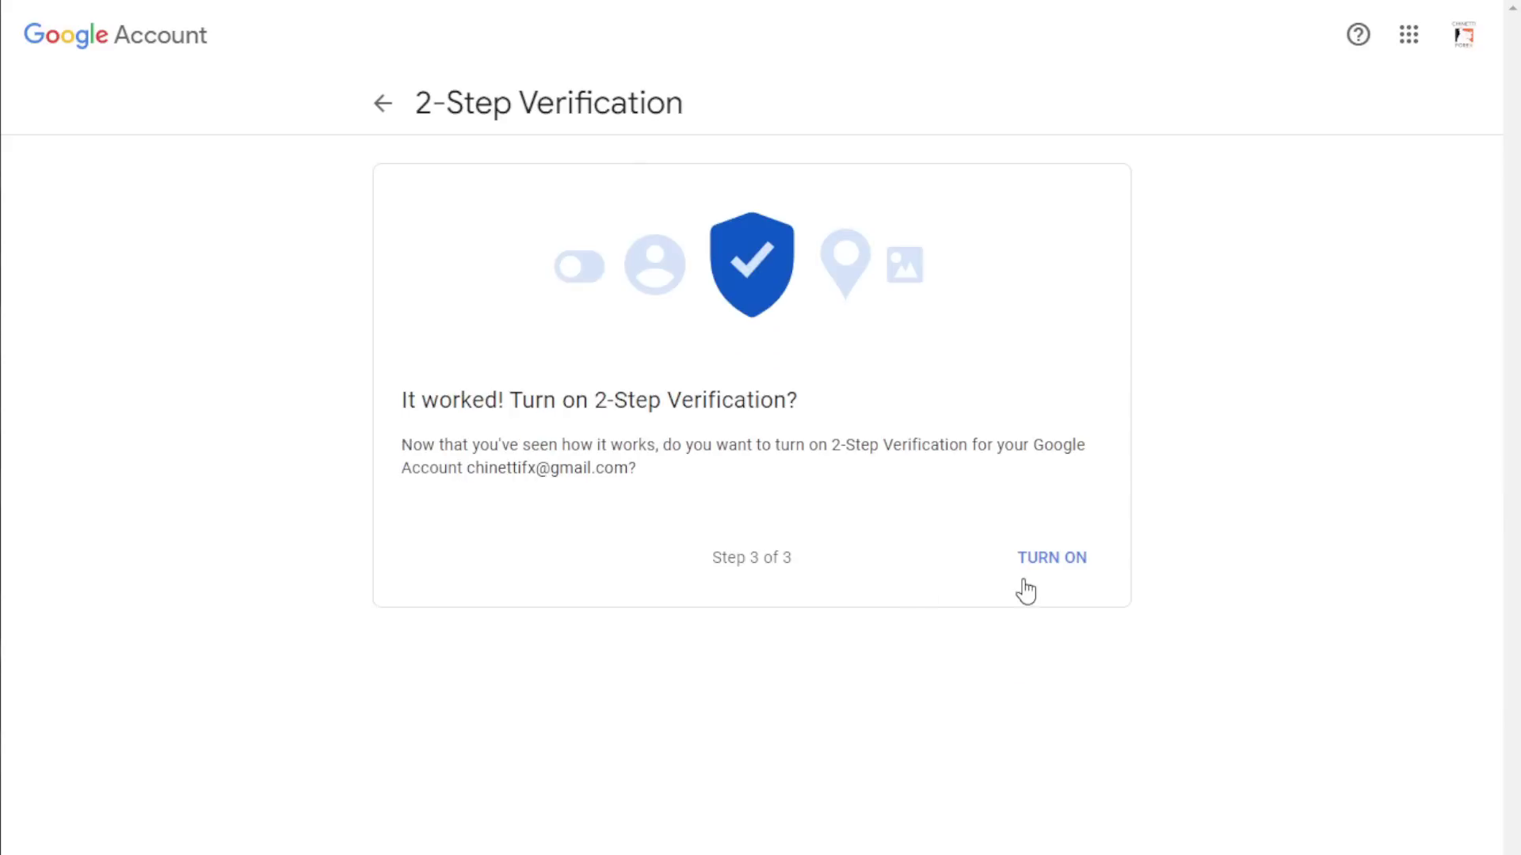
click(1068, 559)
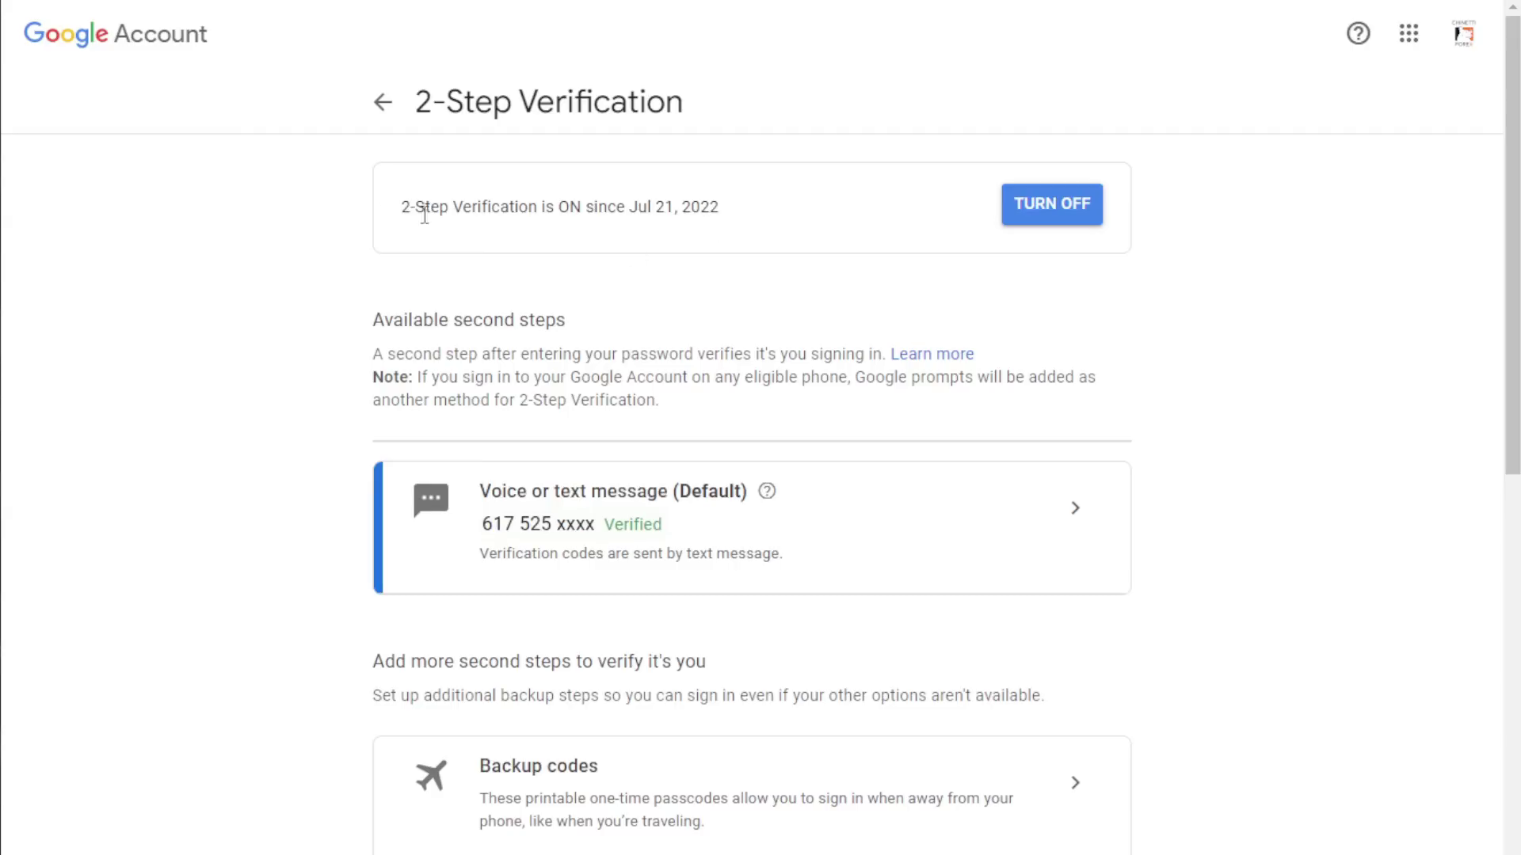
Go back to Security and open App passwords, re-entering the account password.
click(382, 103)
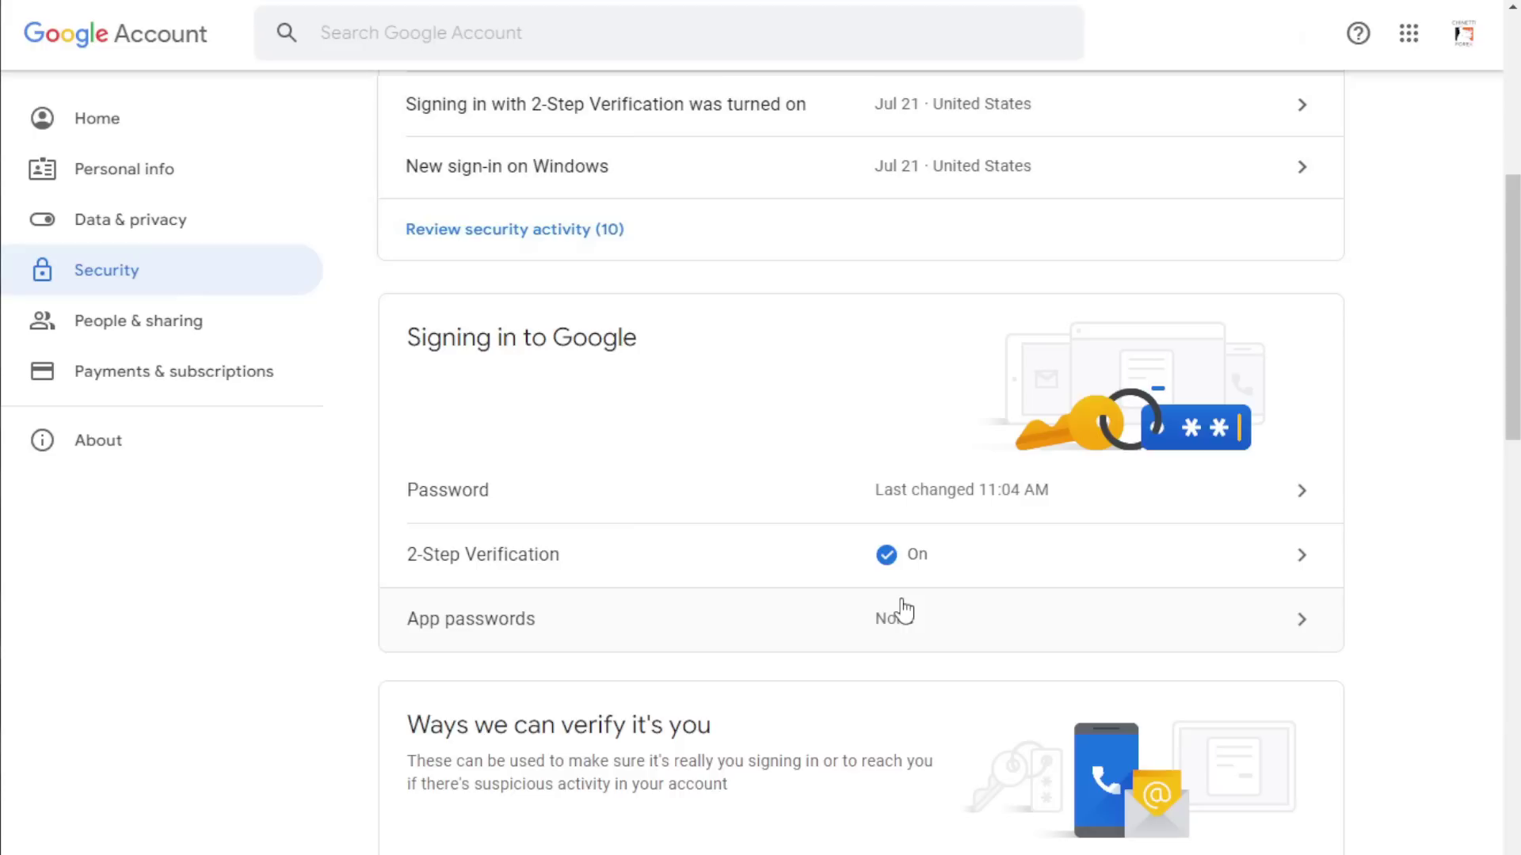
click(1234, 629)
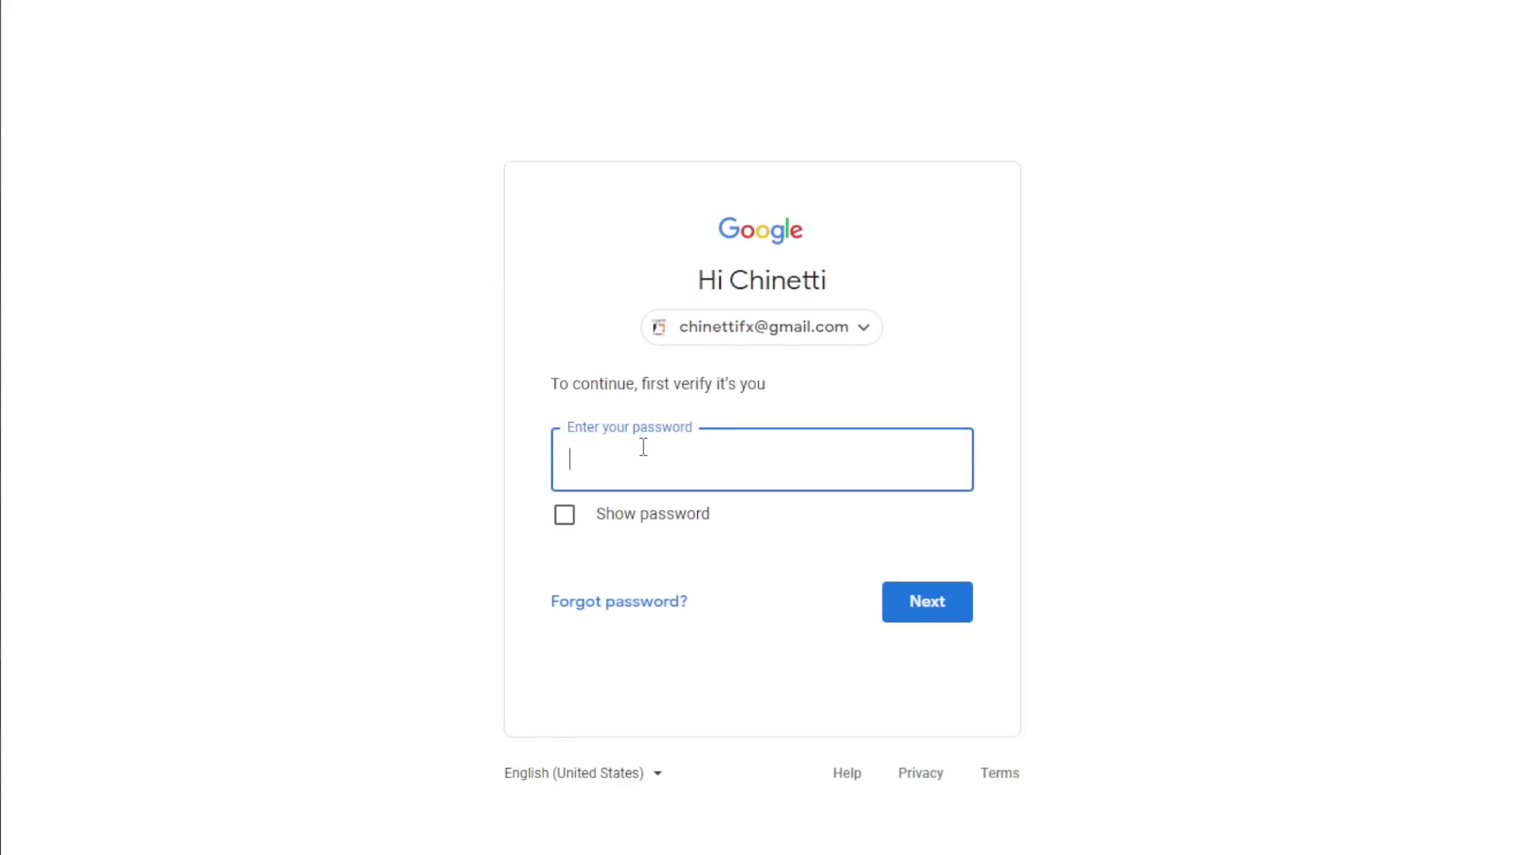
text(••••••••••)
click(929, 610)
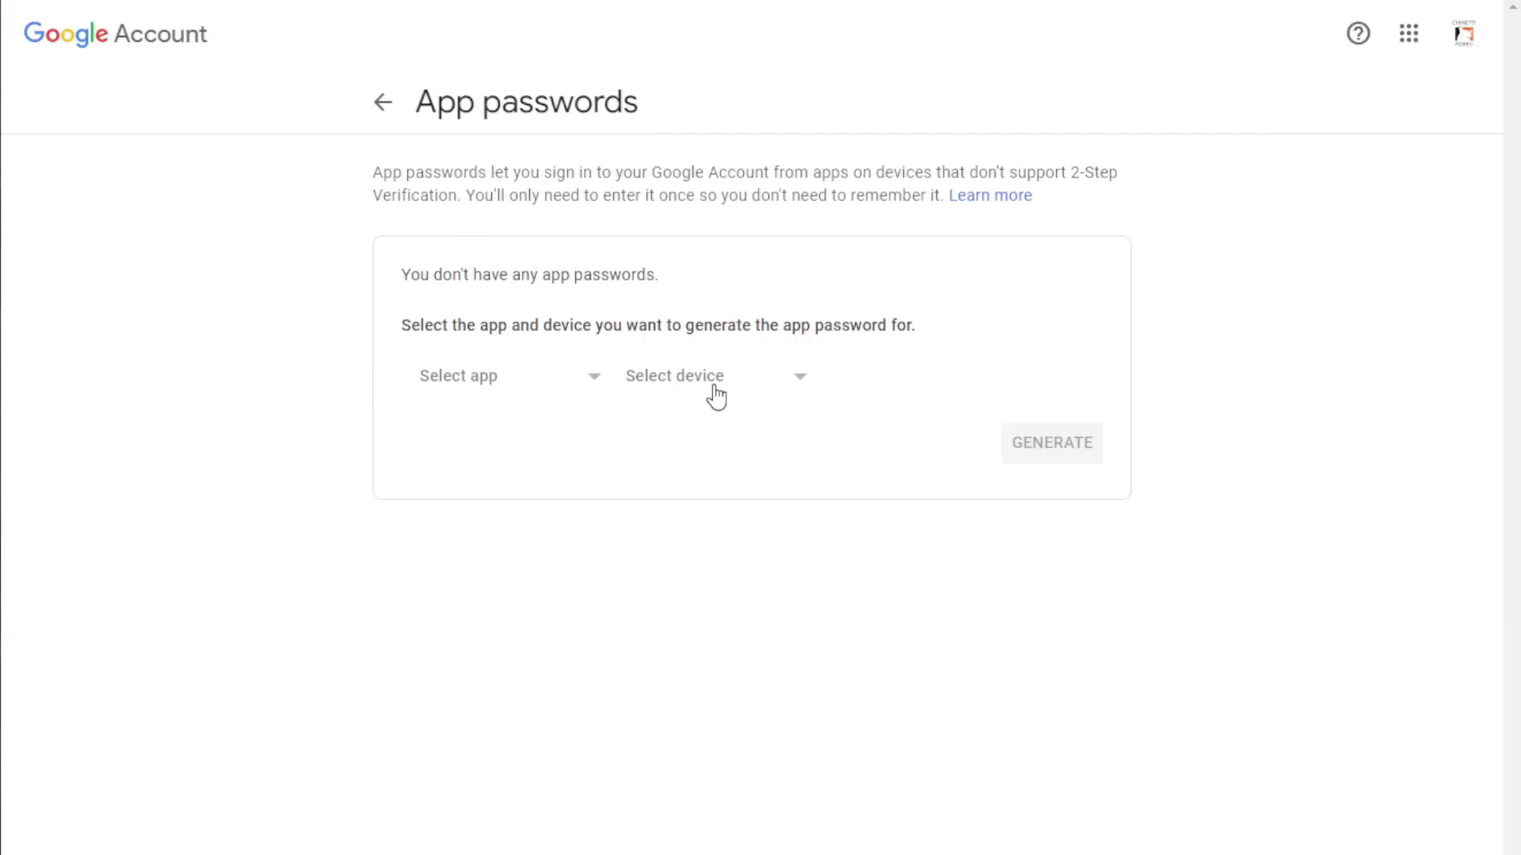
Generate an app password for a custom app named 'Metatrader'.
click(596, 388)
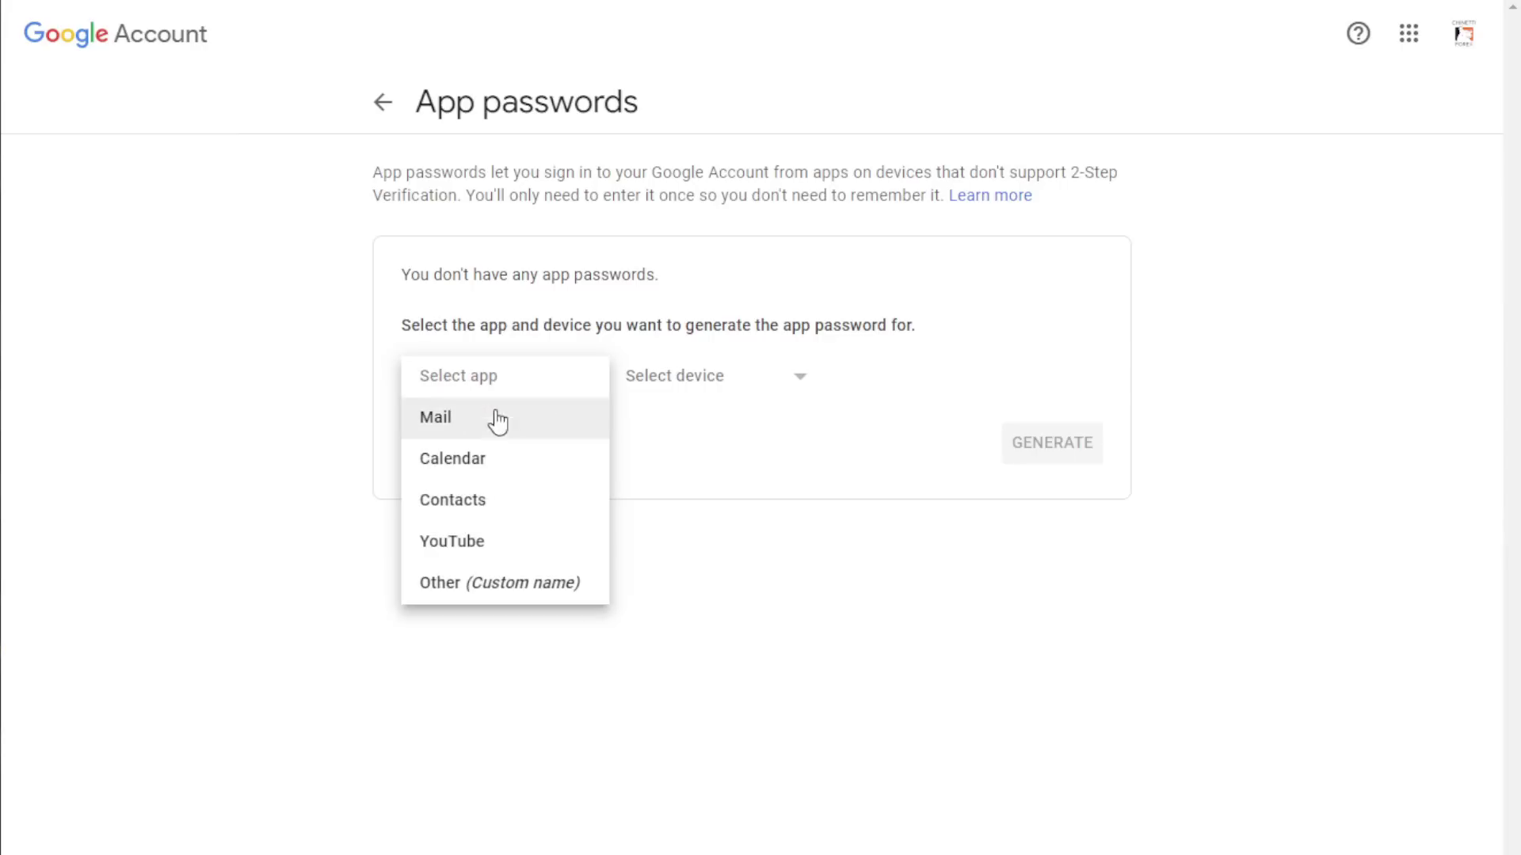
click(740, 384)
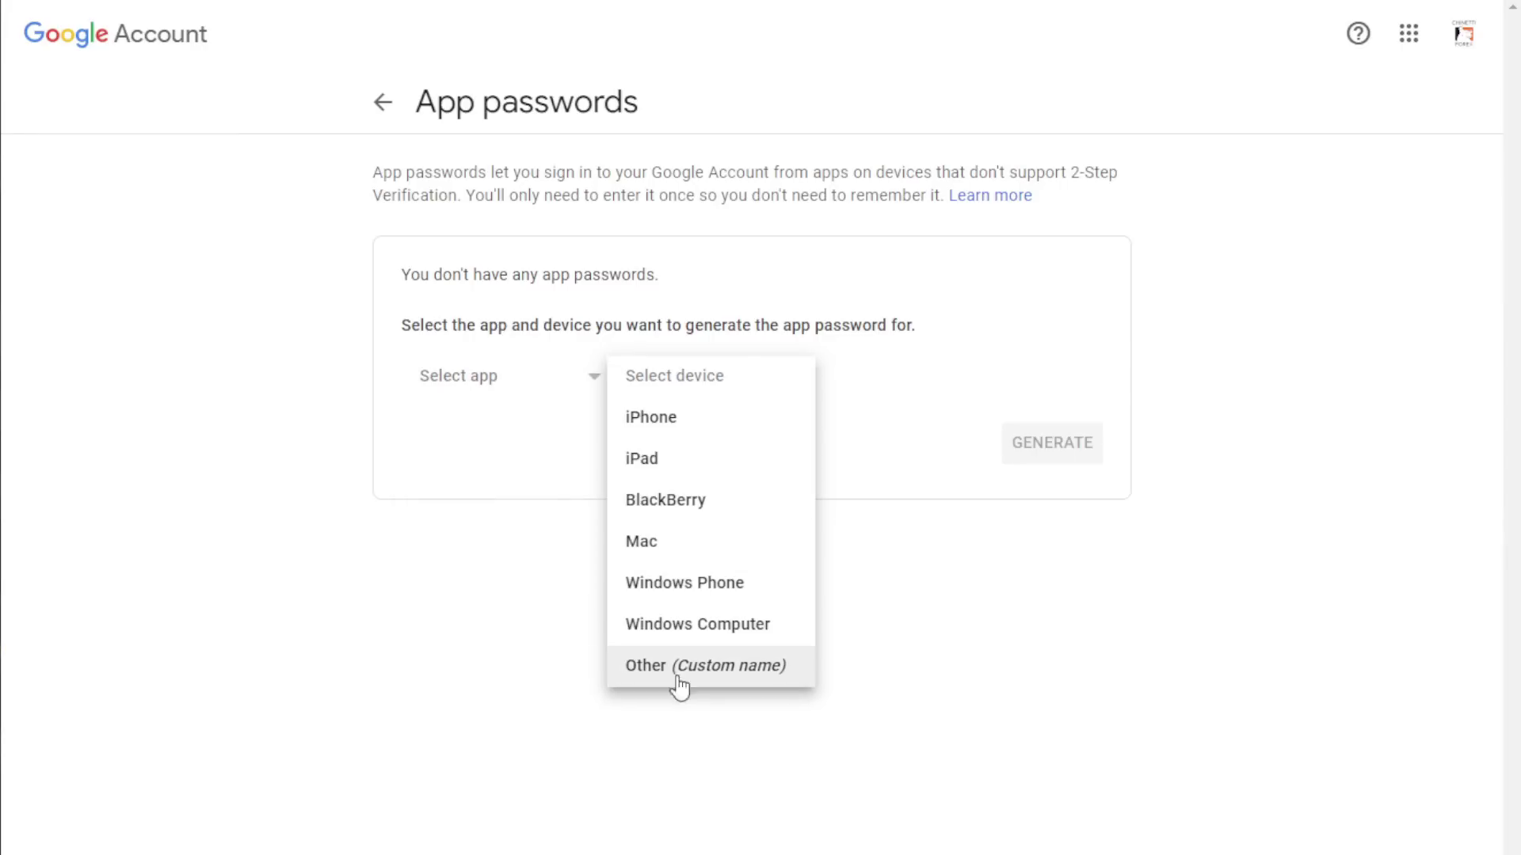
click(518, 388)
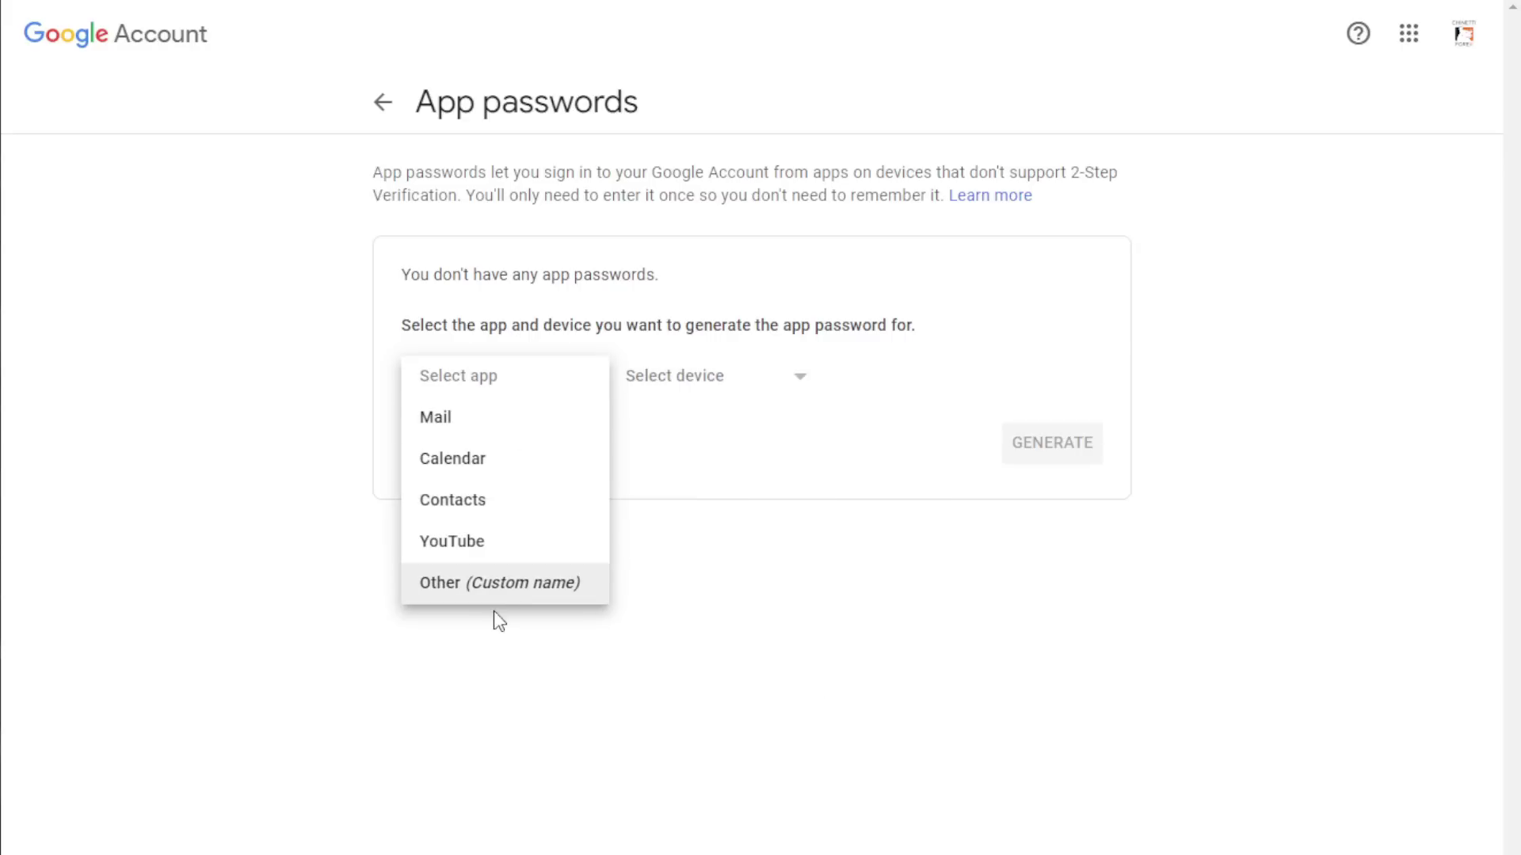
click(499, 586)
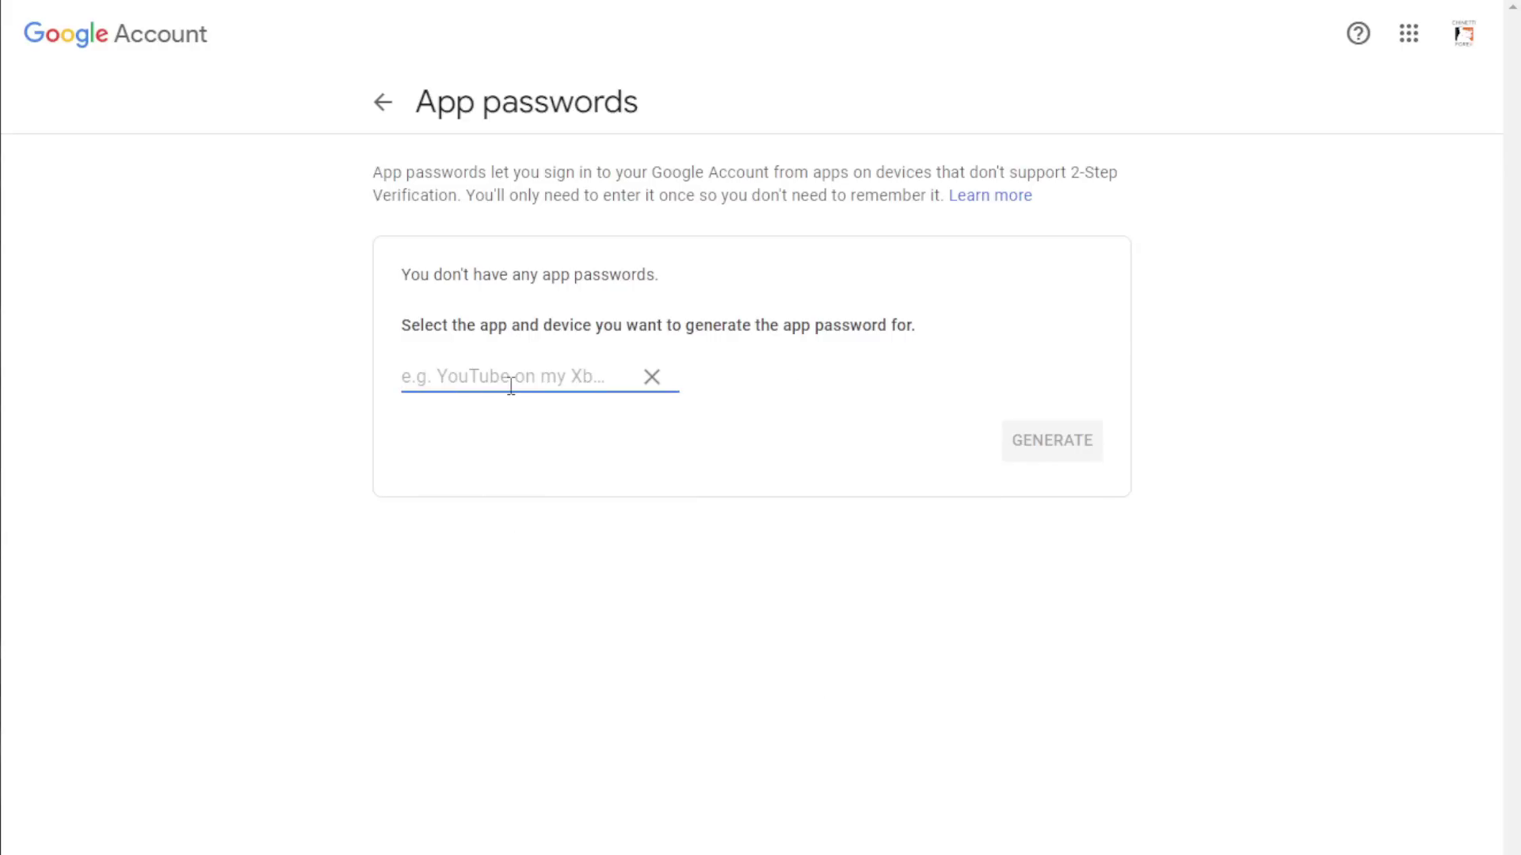
text(Meta)
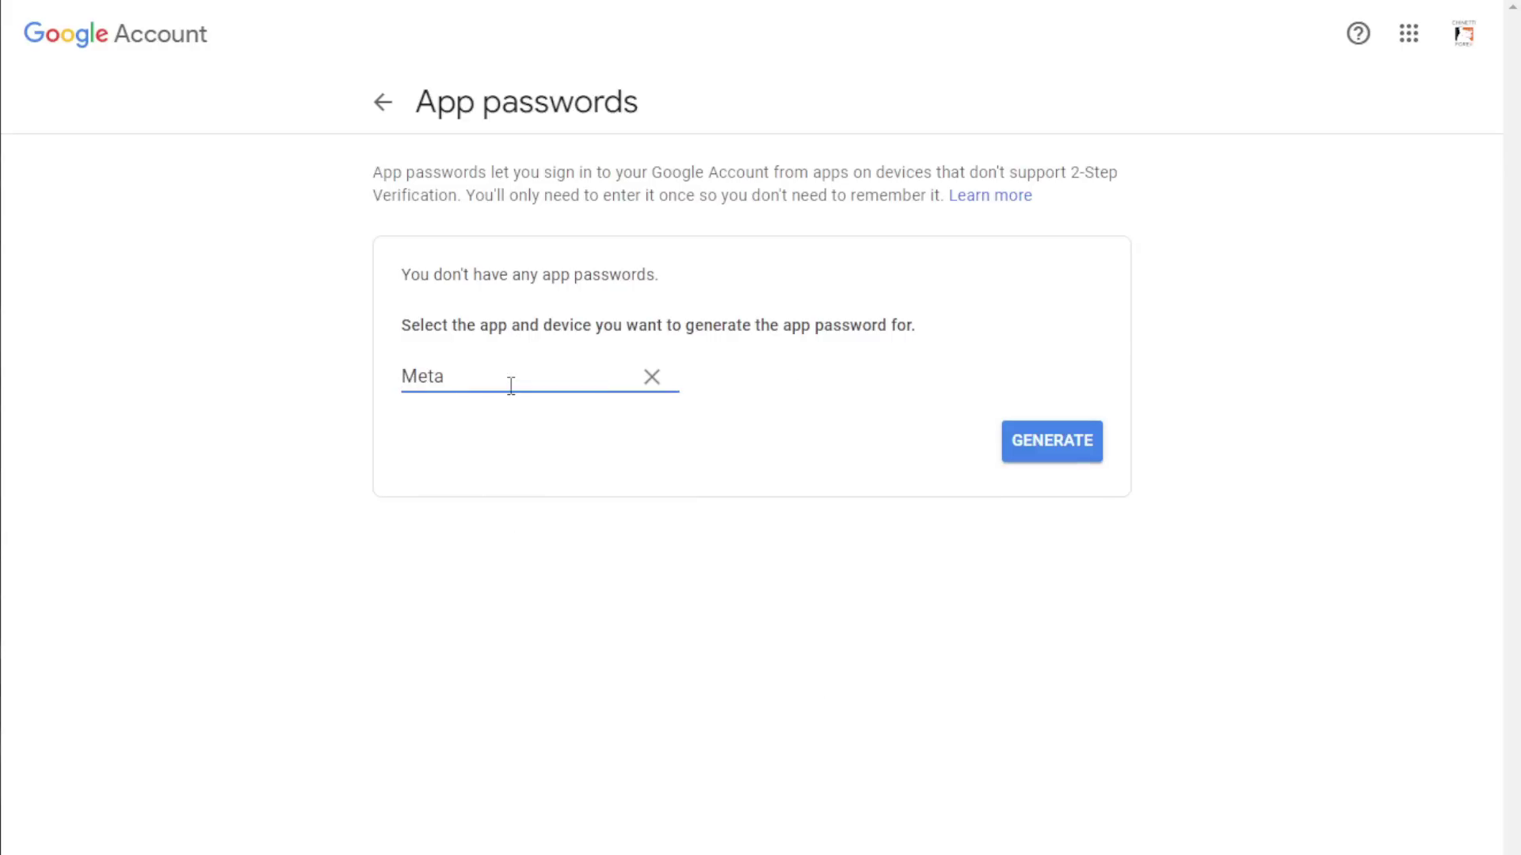
text(trader)
click(956, 461)
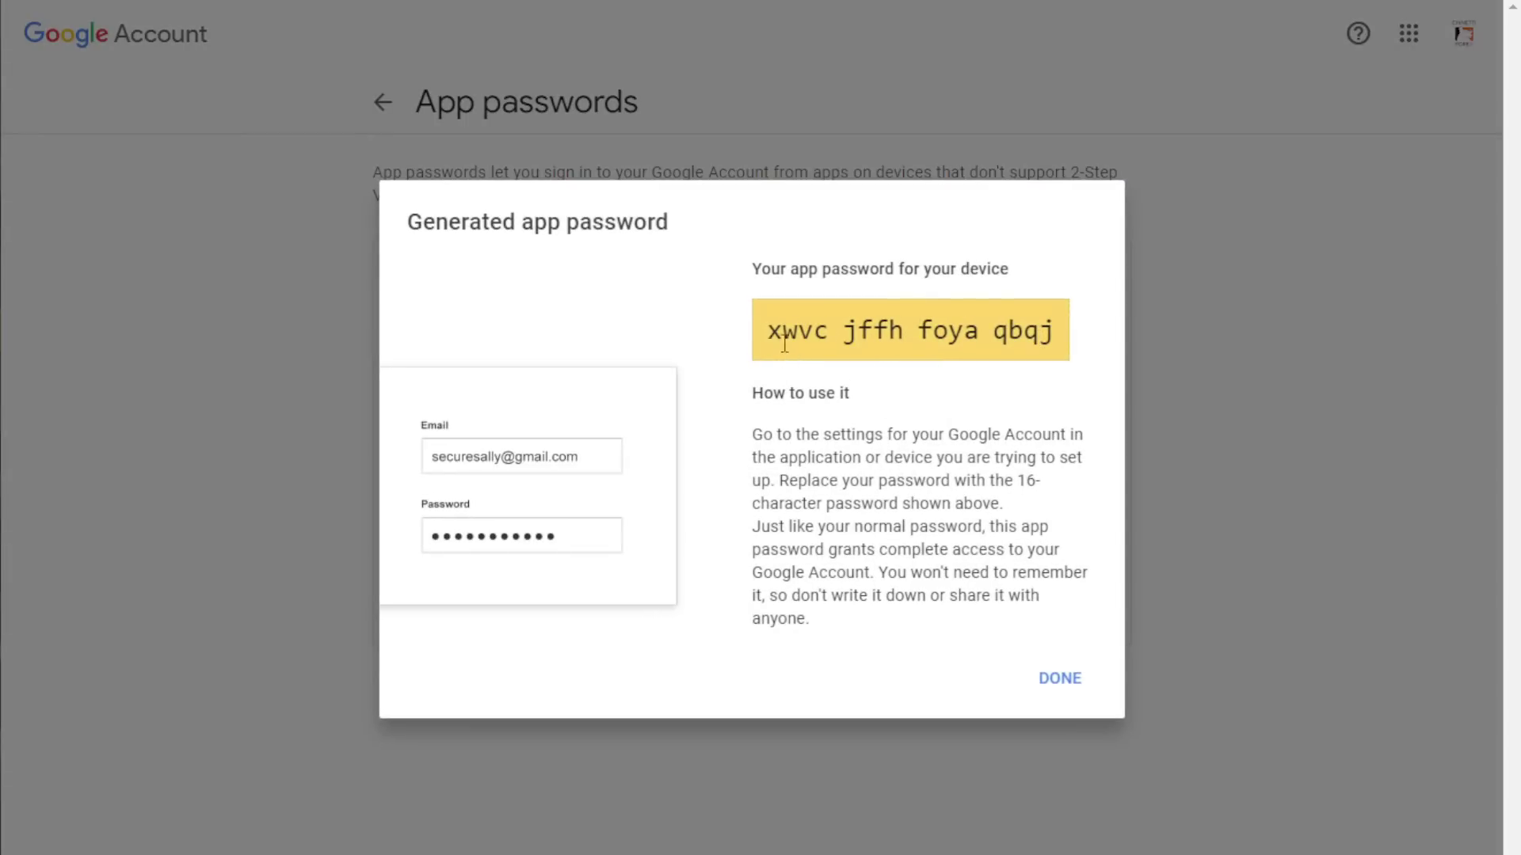
Copy the generated app password into a Notepad note and minimize Notepad.
drag(772, 333, 1061, 326)
right_click(1030, 334)
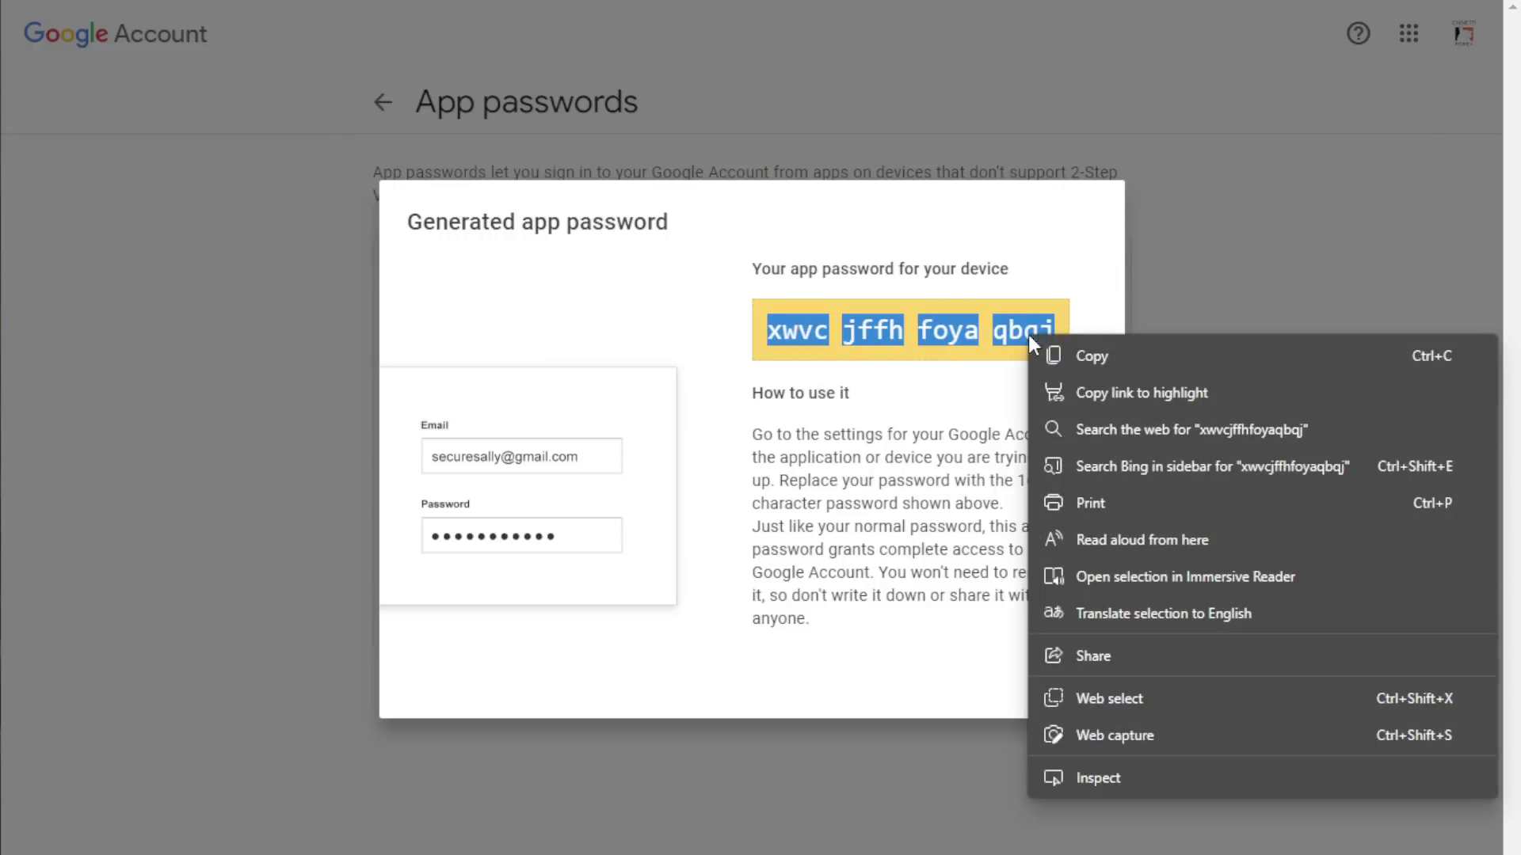
click(1081, 353)
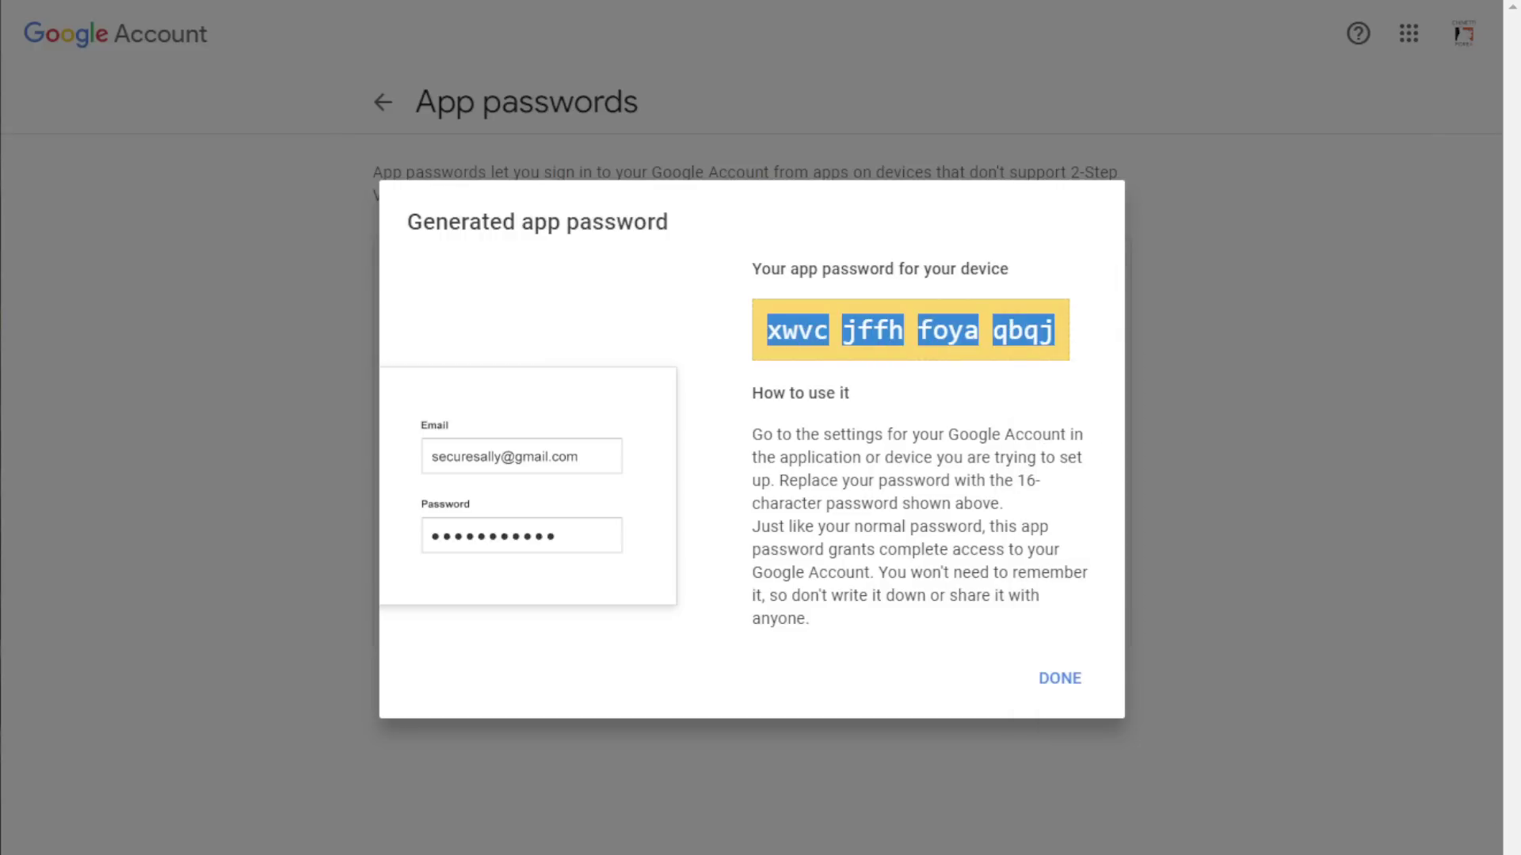
key(ctrl+v)
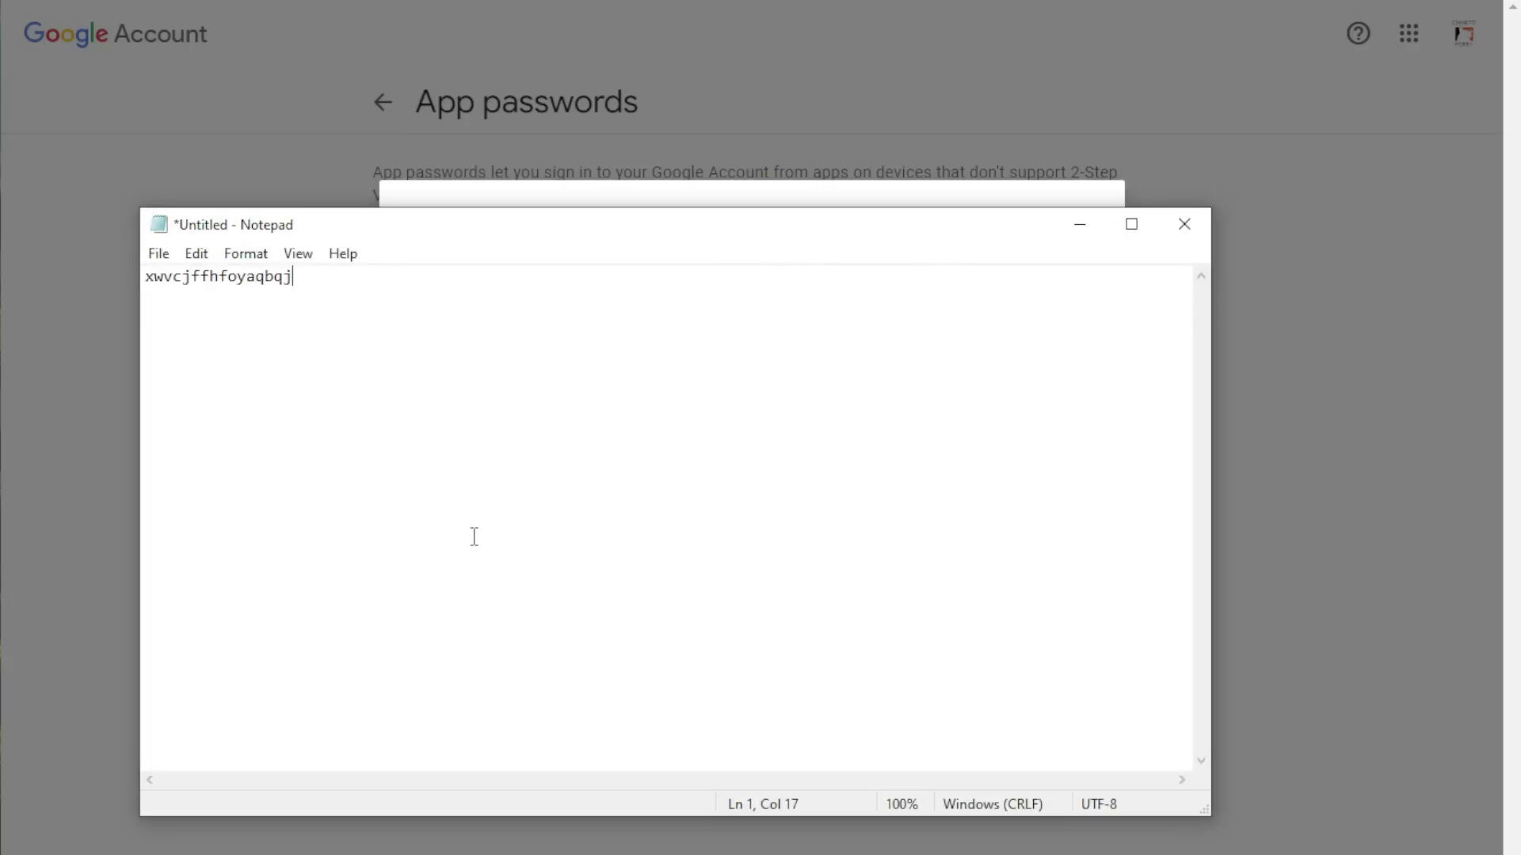
click(1081, 234)
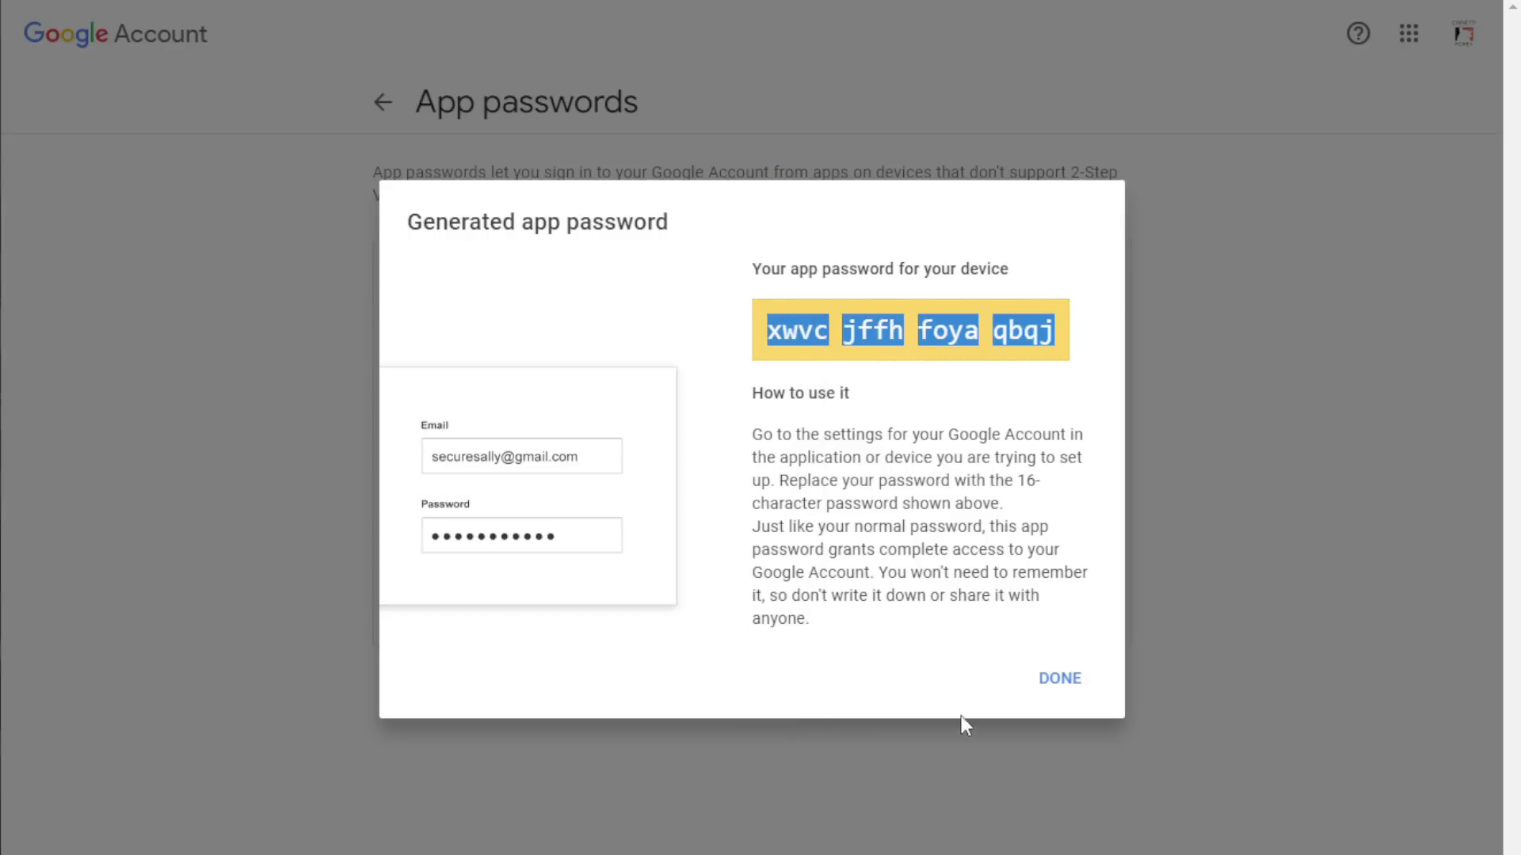
Close the app password dialog and enable email in MetaTrader's Options Email tab.
click(1062, 682)
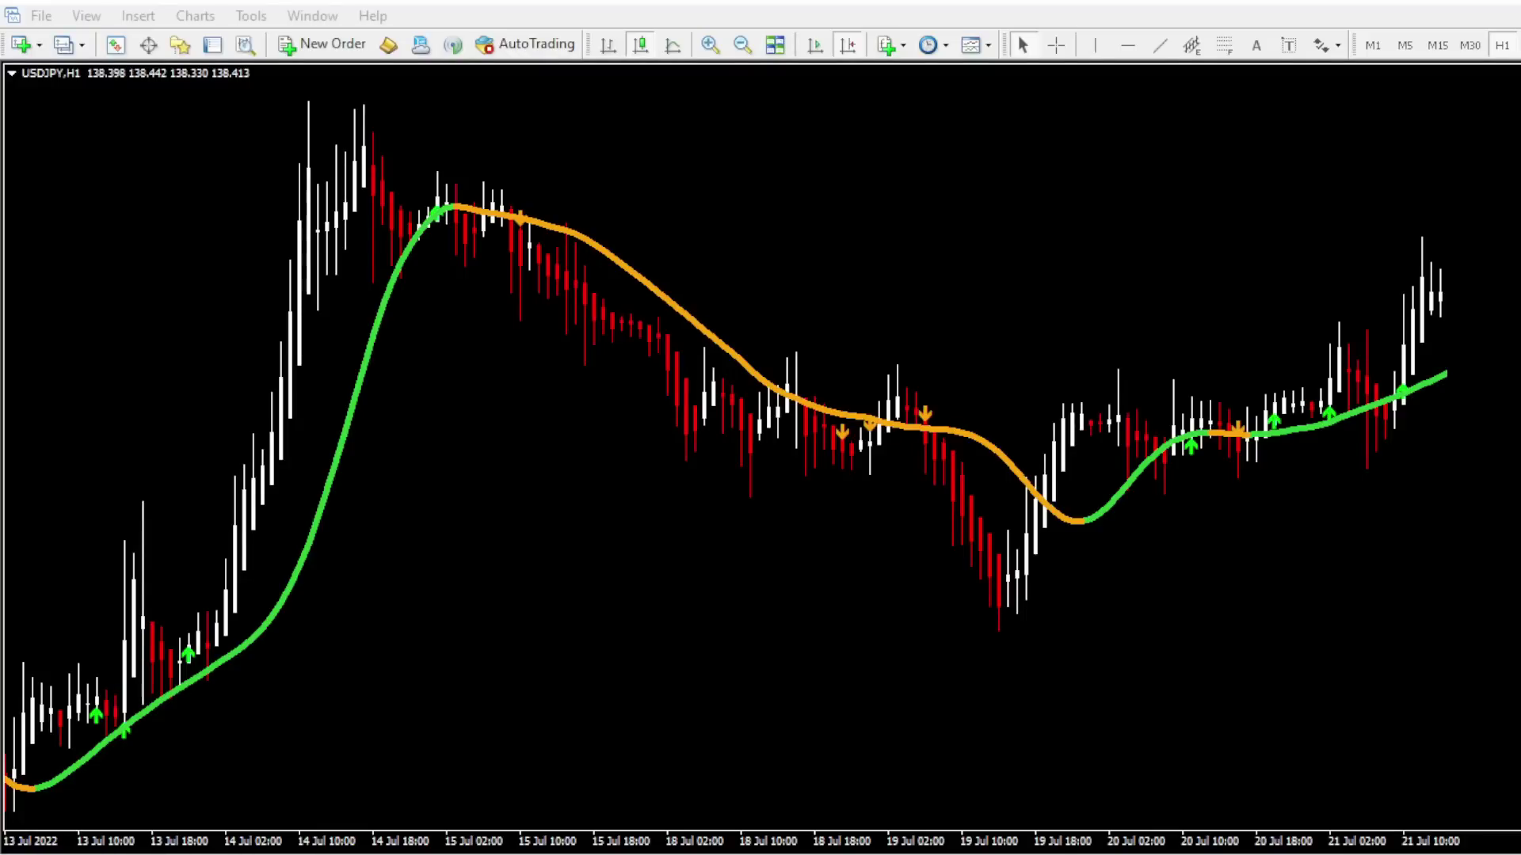
click(255, 9)
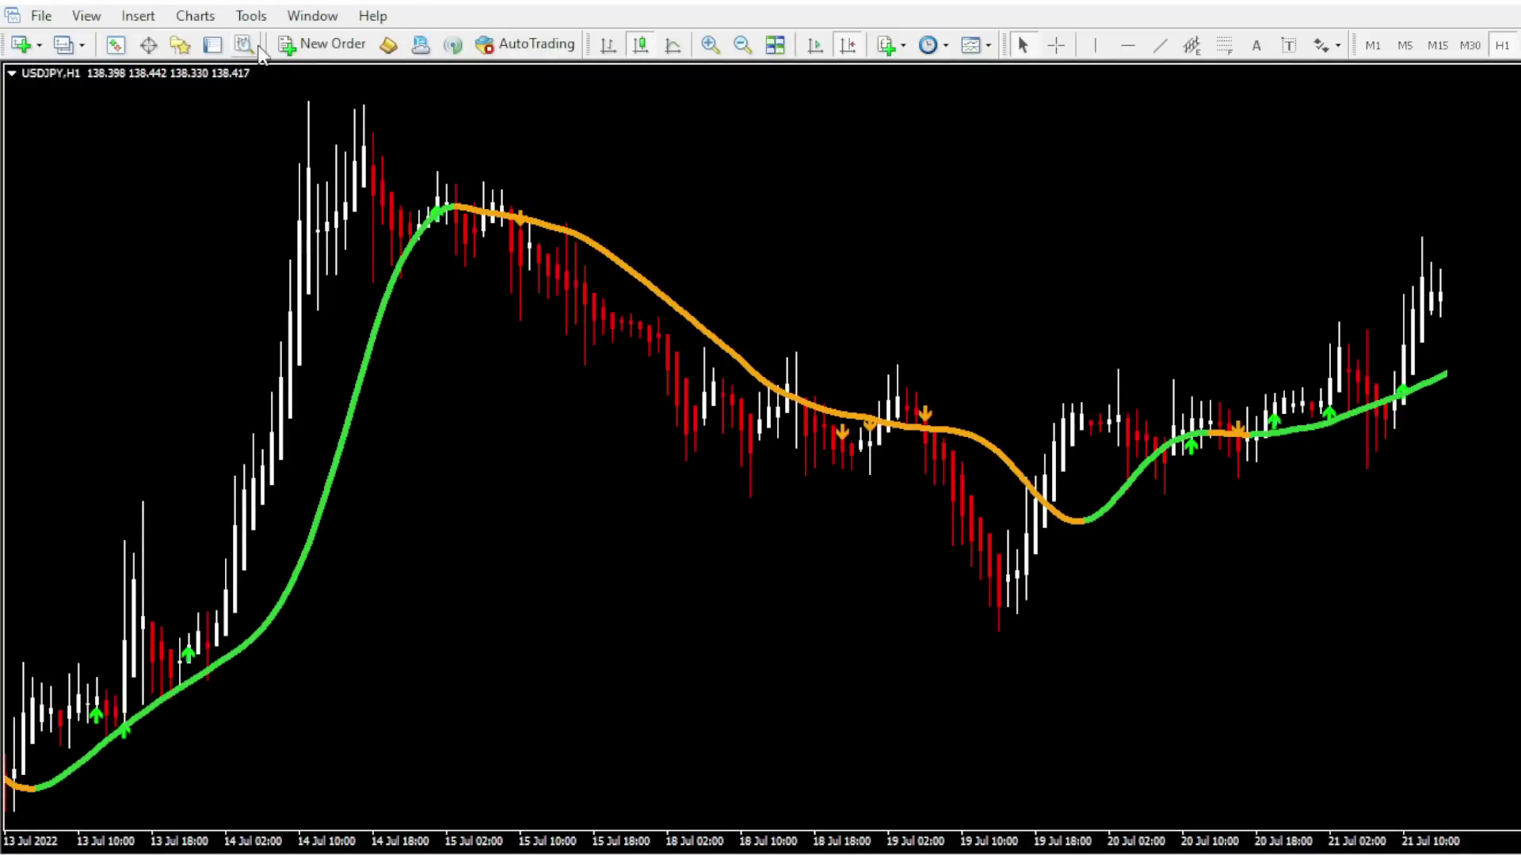
click(263, 17)
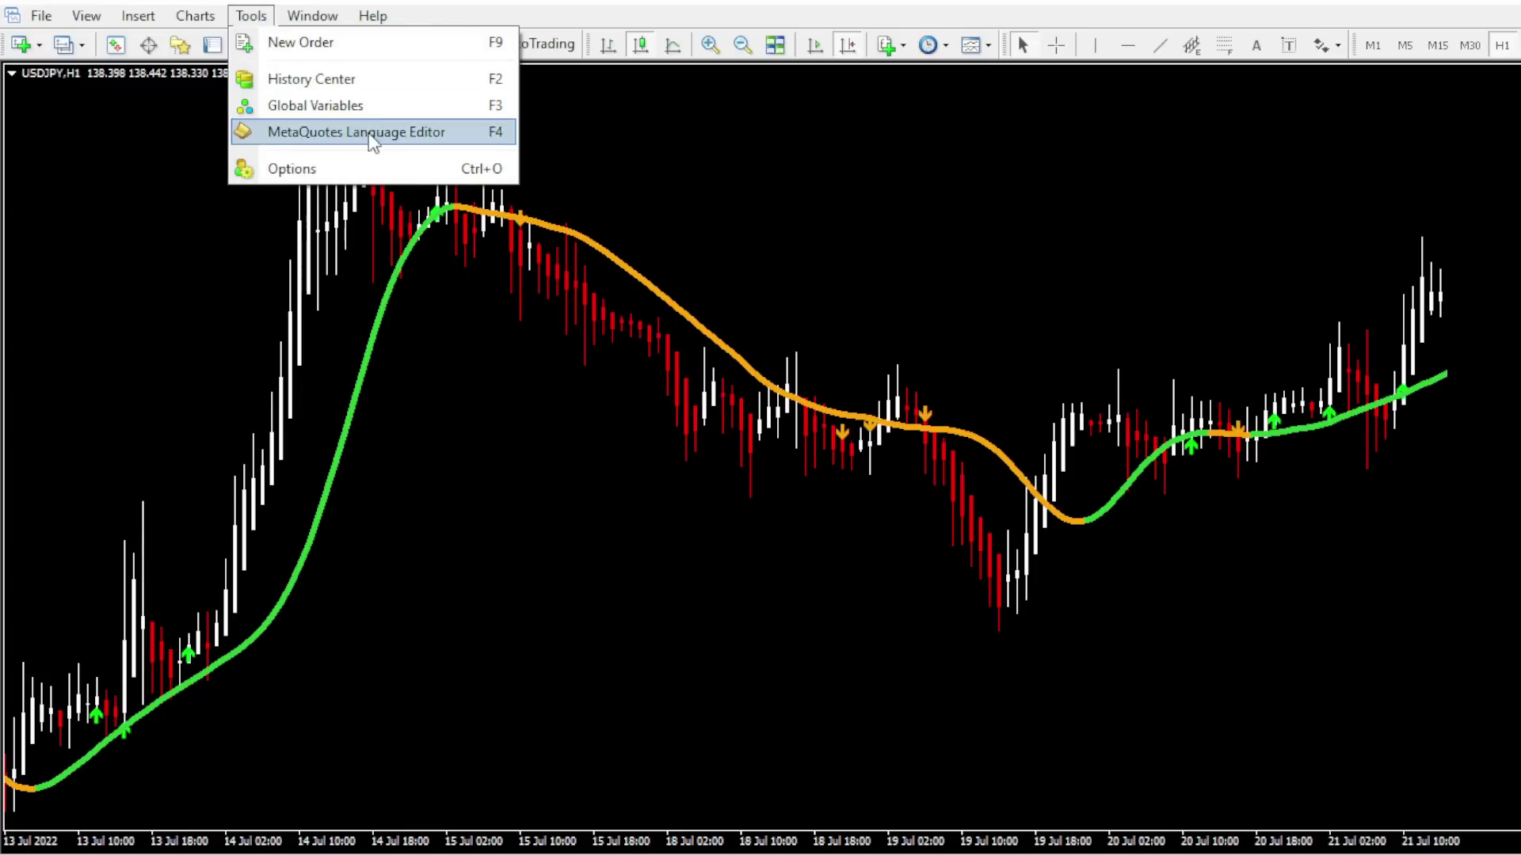
click(372, 169)
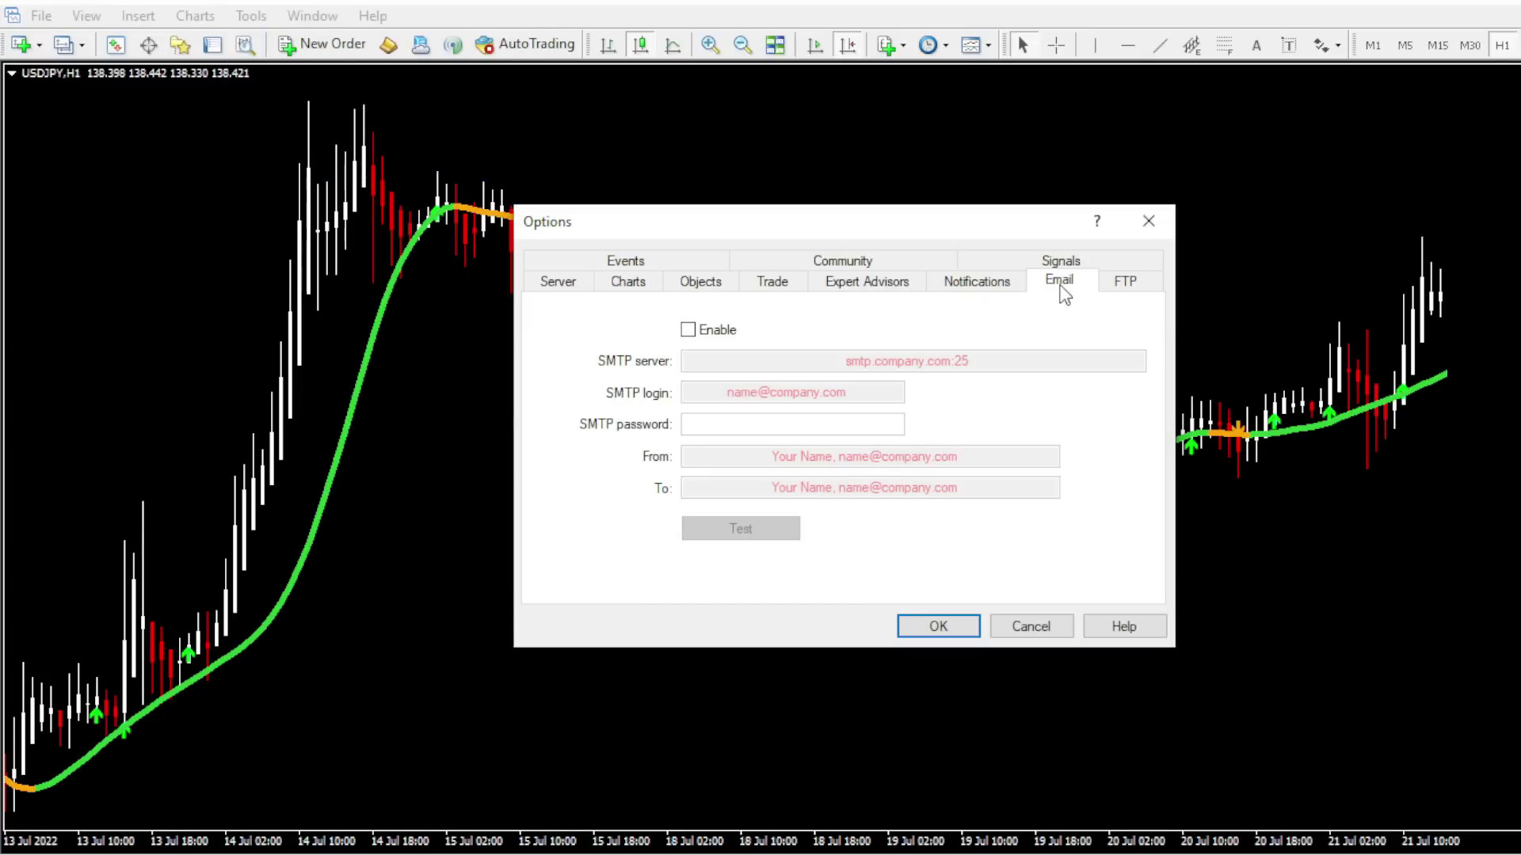
click(688, 330)
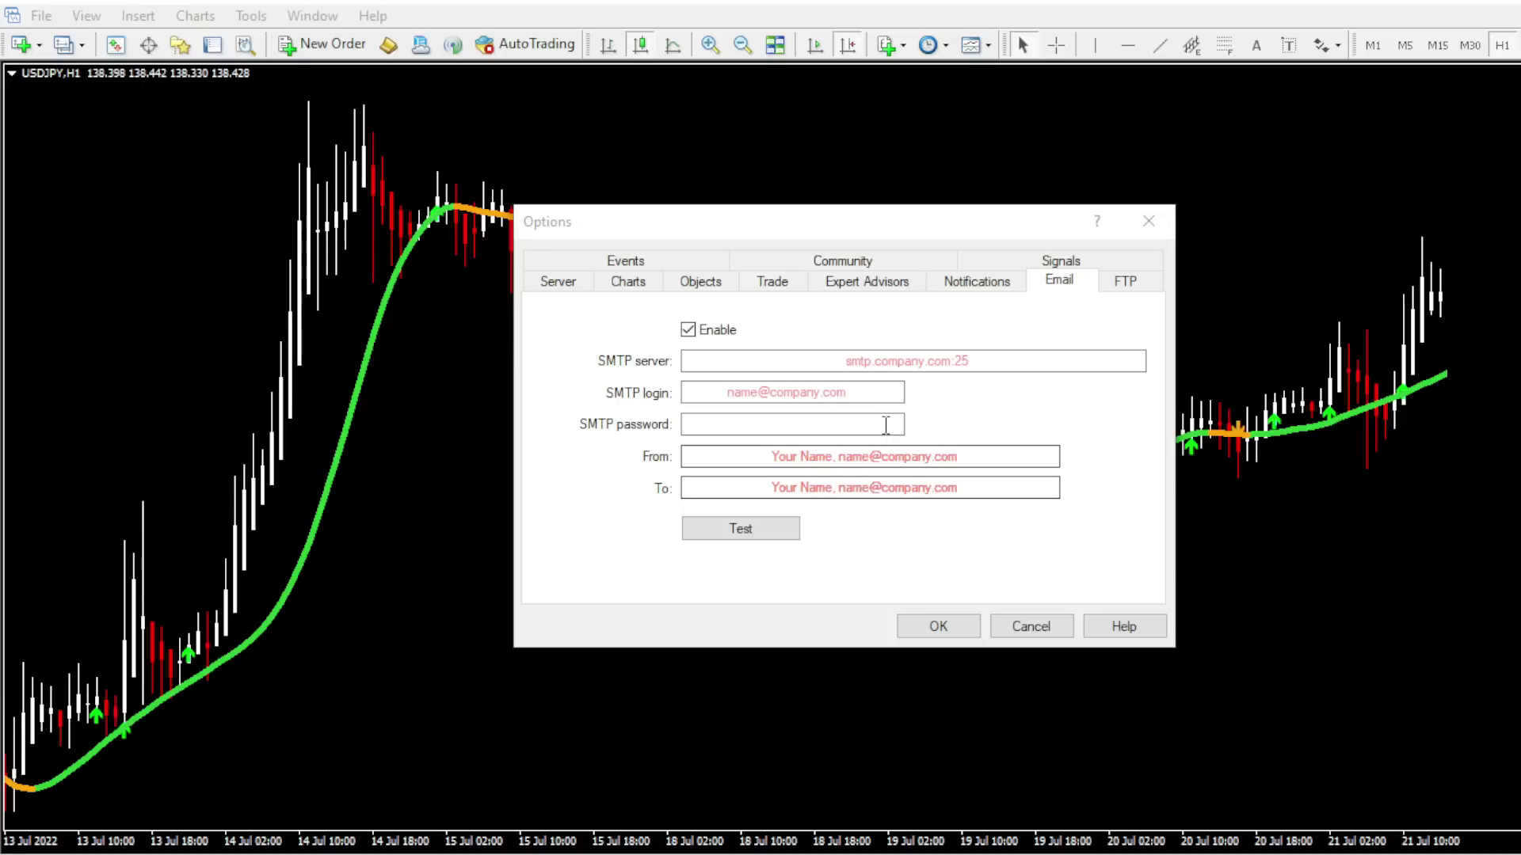
Enter smtp.gmail.com as SMTP server, the Gmail address as login, and the app password.
click(792, 361)
text(smtp.gmail.com)
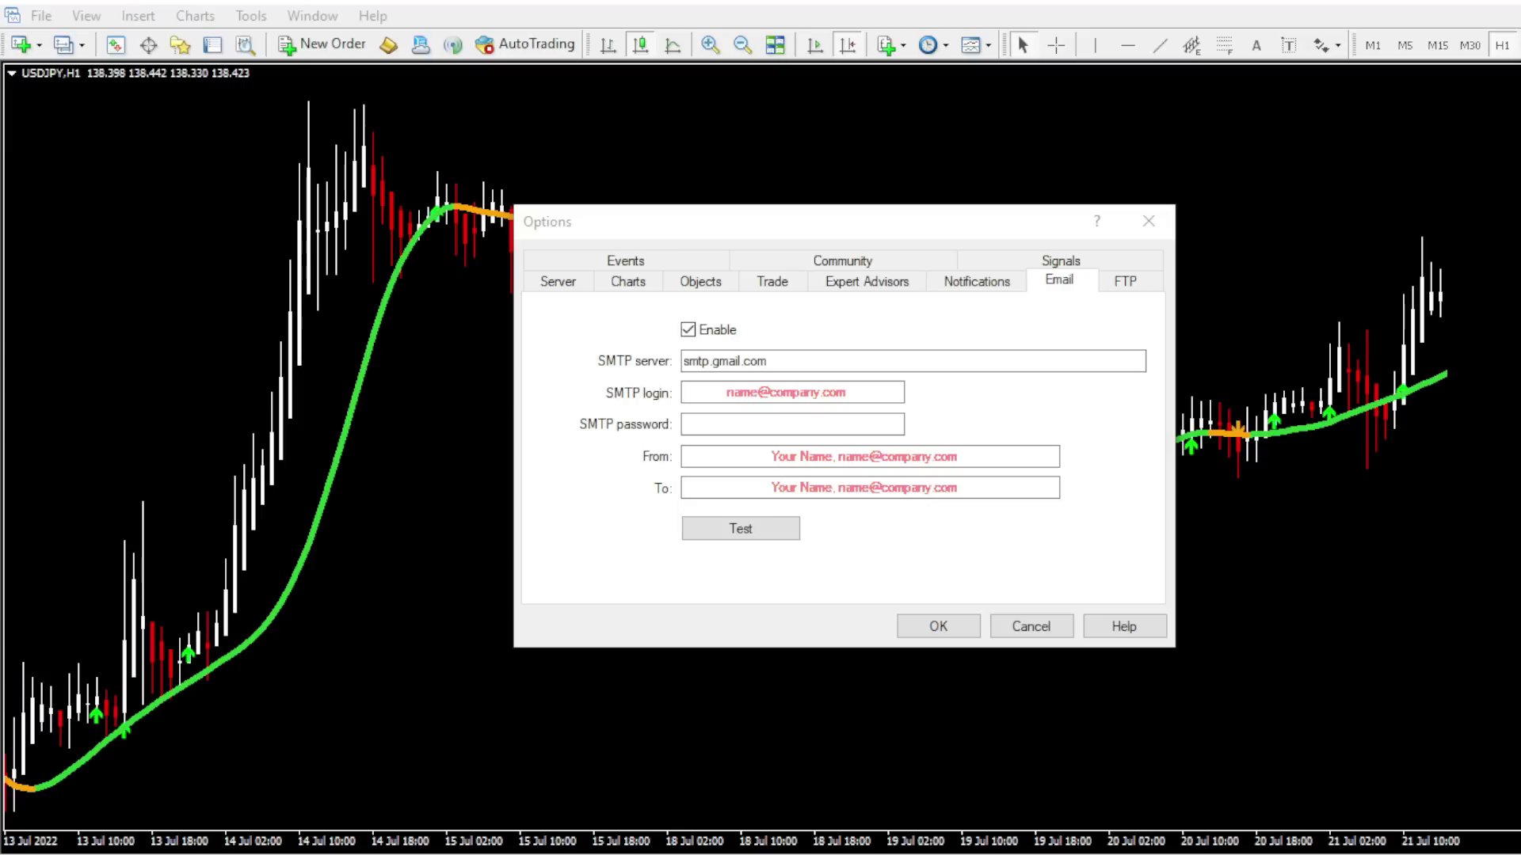
click(780, 400)
key(ctrl+v)
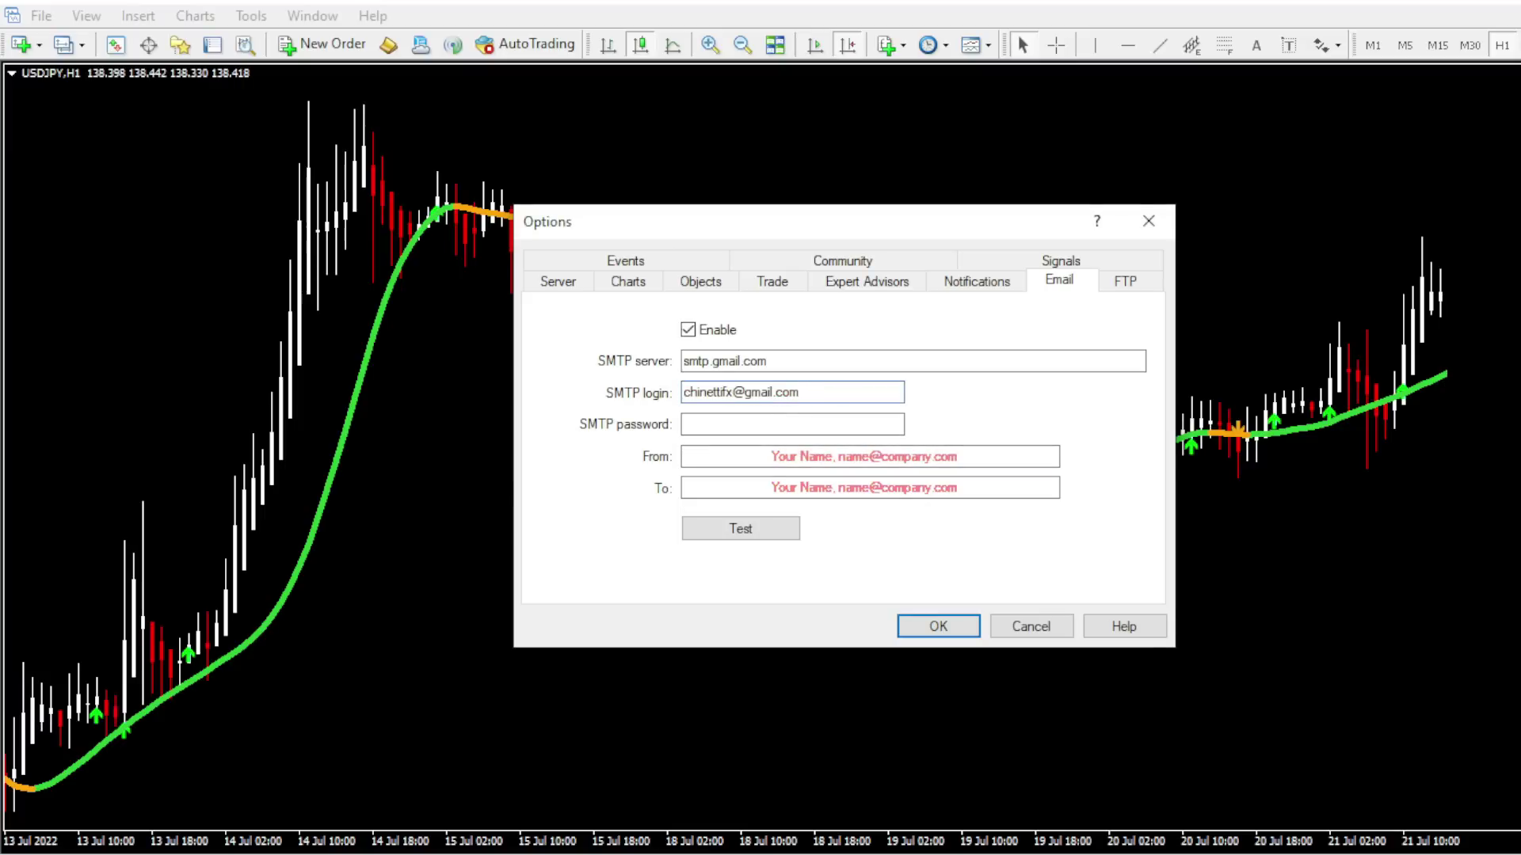
key(alt+Tab)
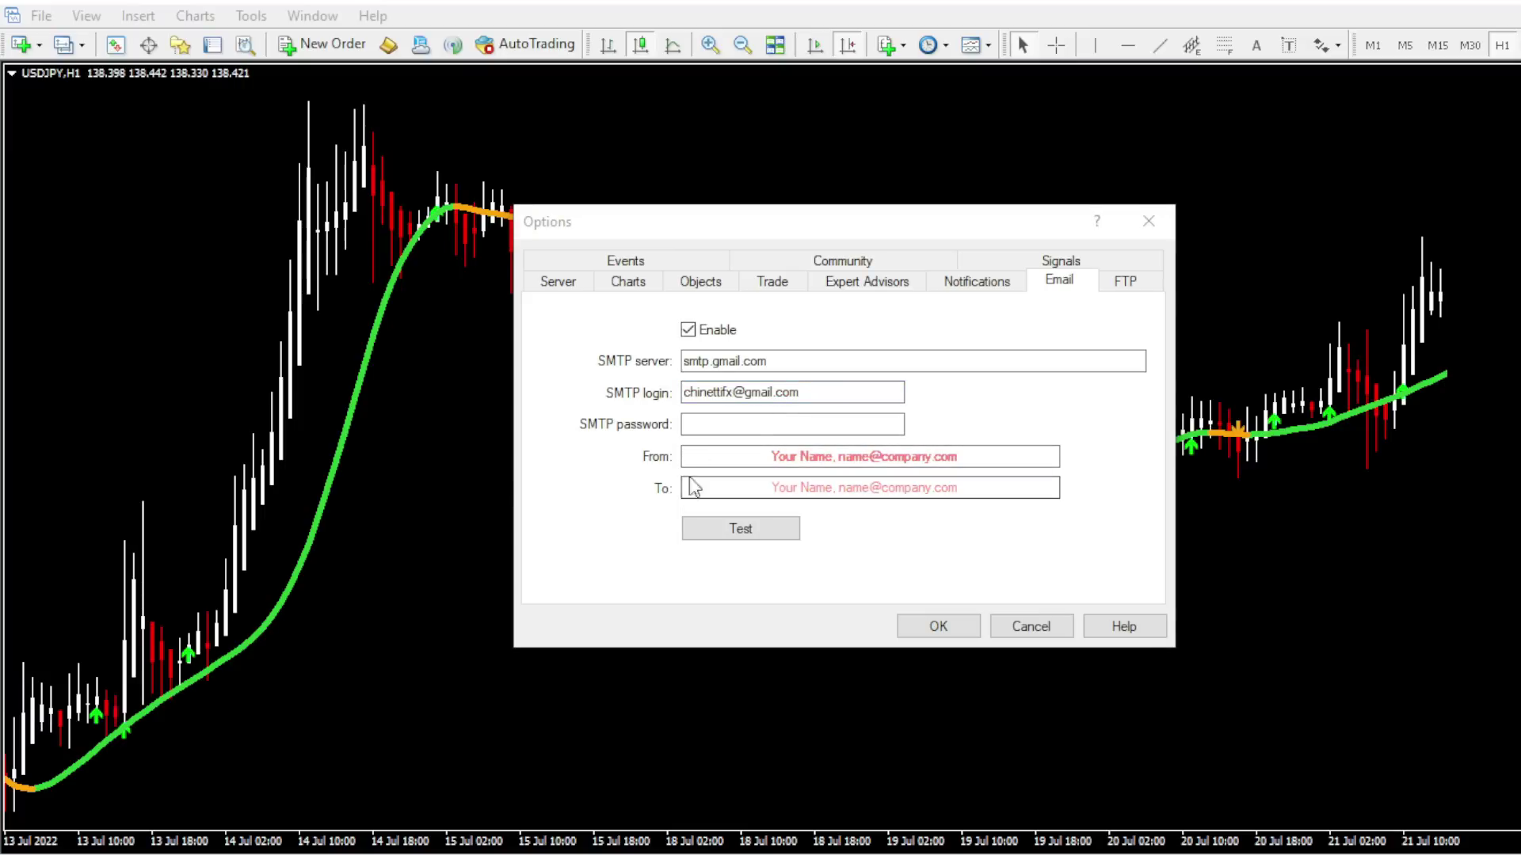
click(798, 423)
key(ctrl+v)
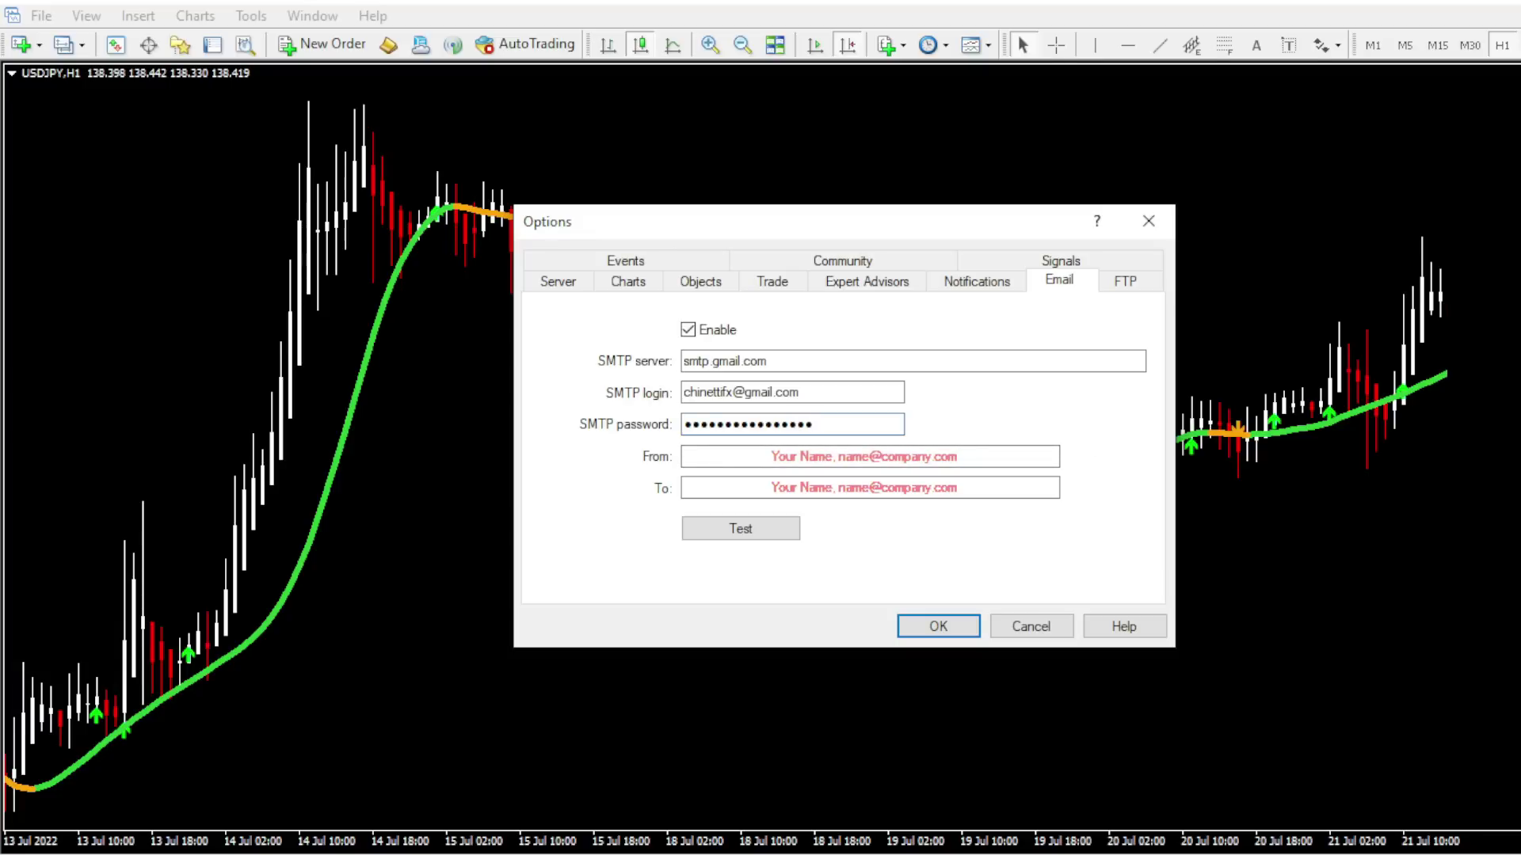
Set the Gmail address as both From and To, then send a test email.
key(alt+Tab)
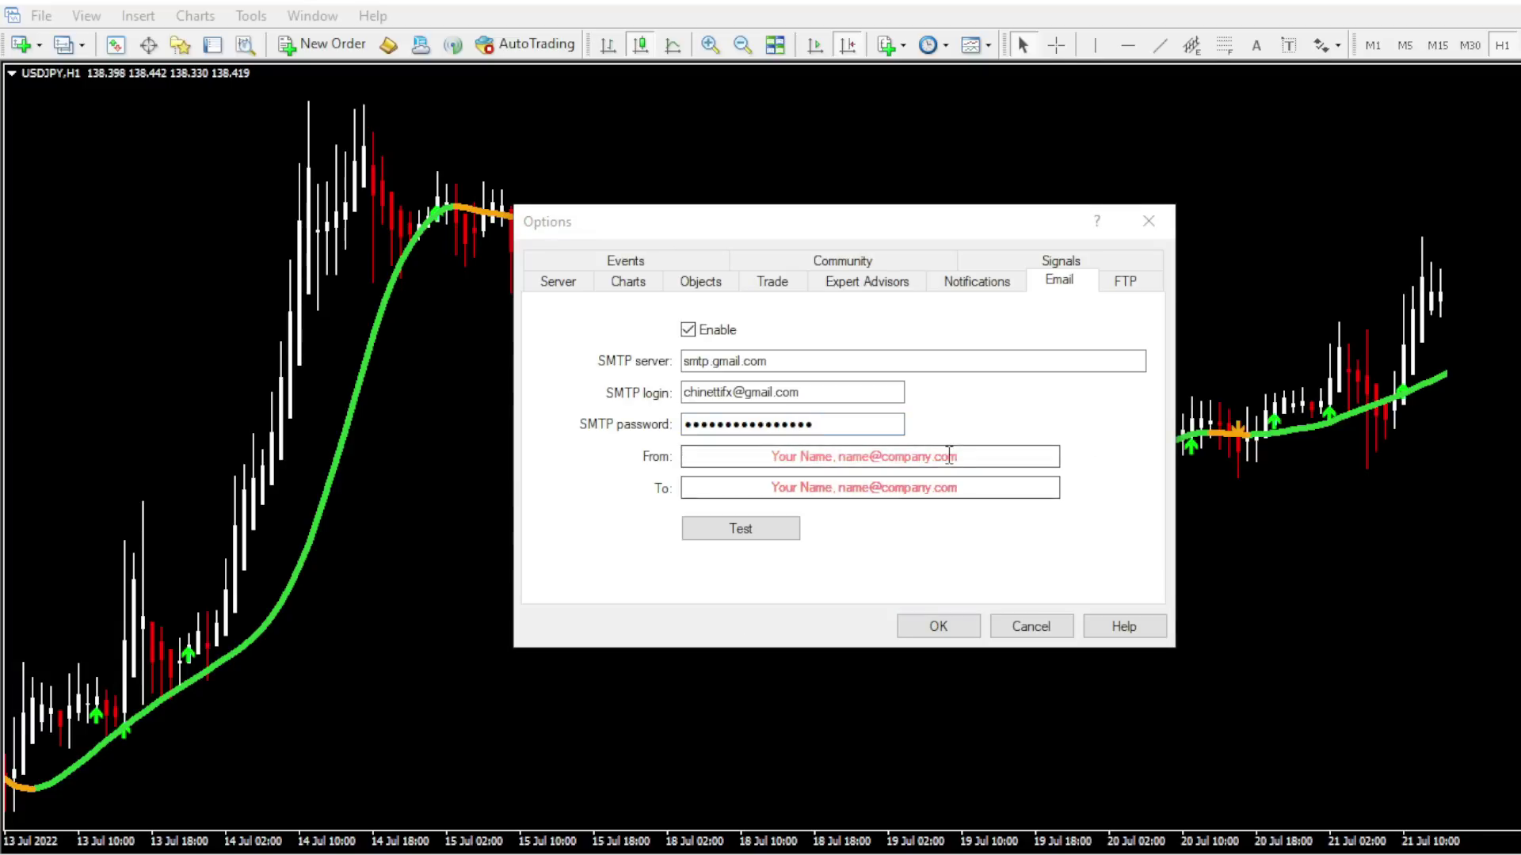
click(949, 456)
key(ctrl+v)
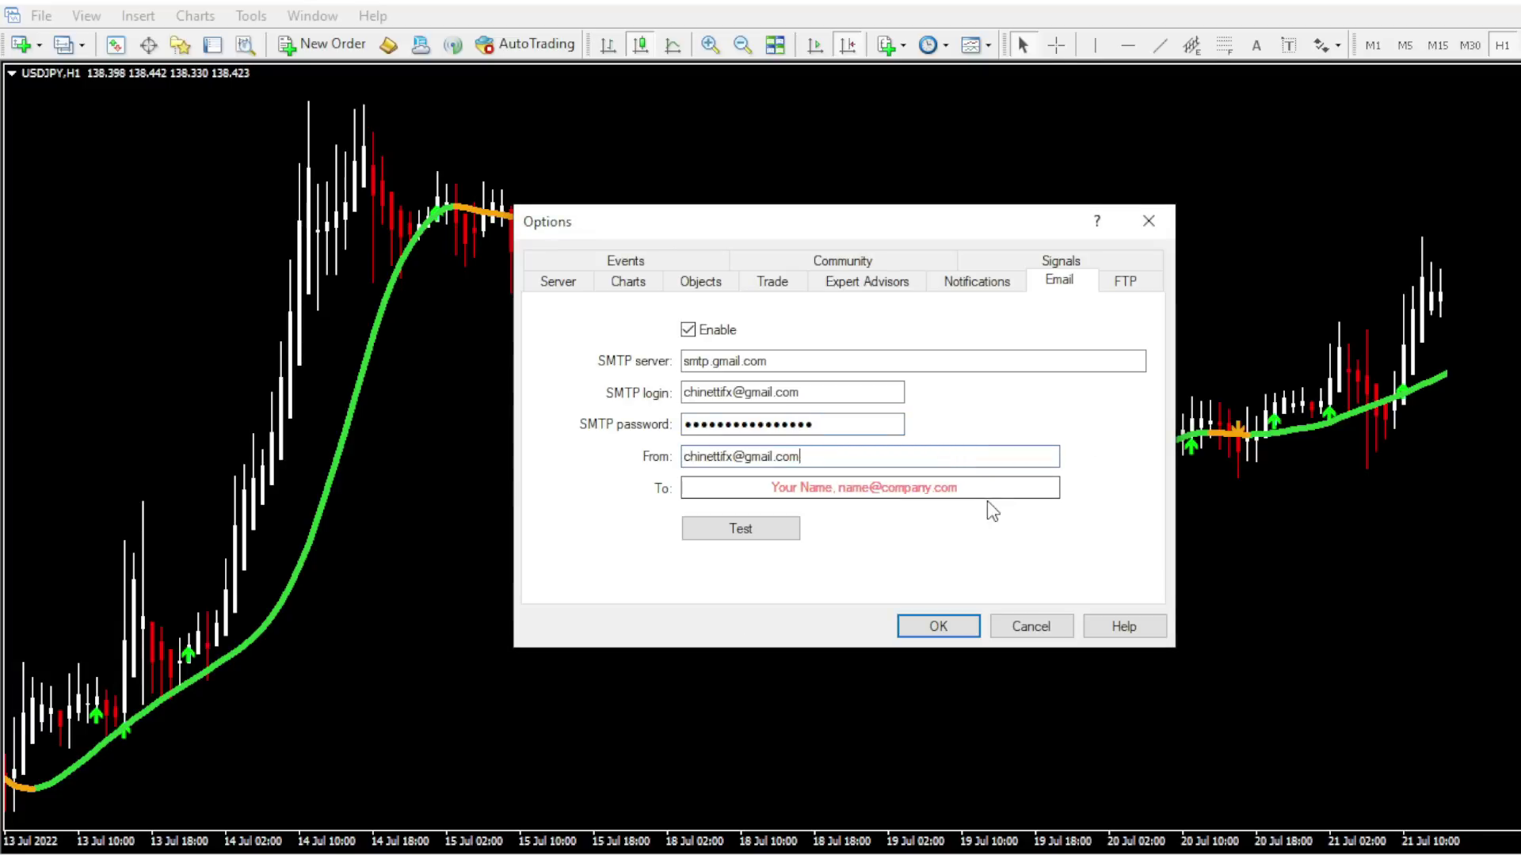
click(999, 490)
key(ctrl+v)
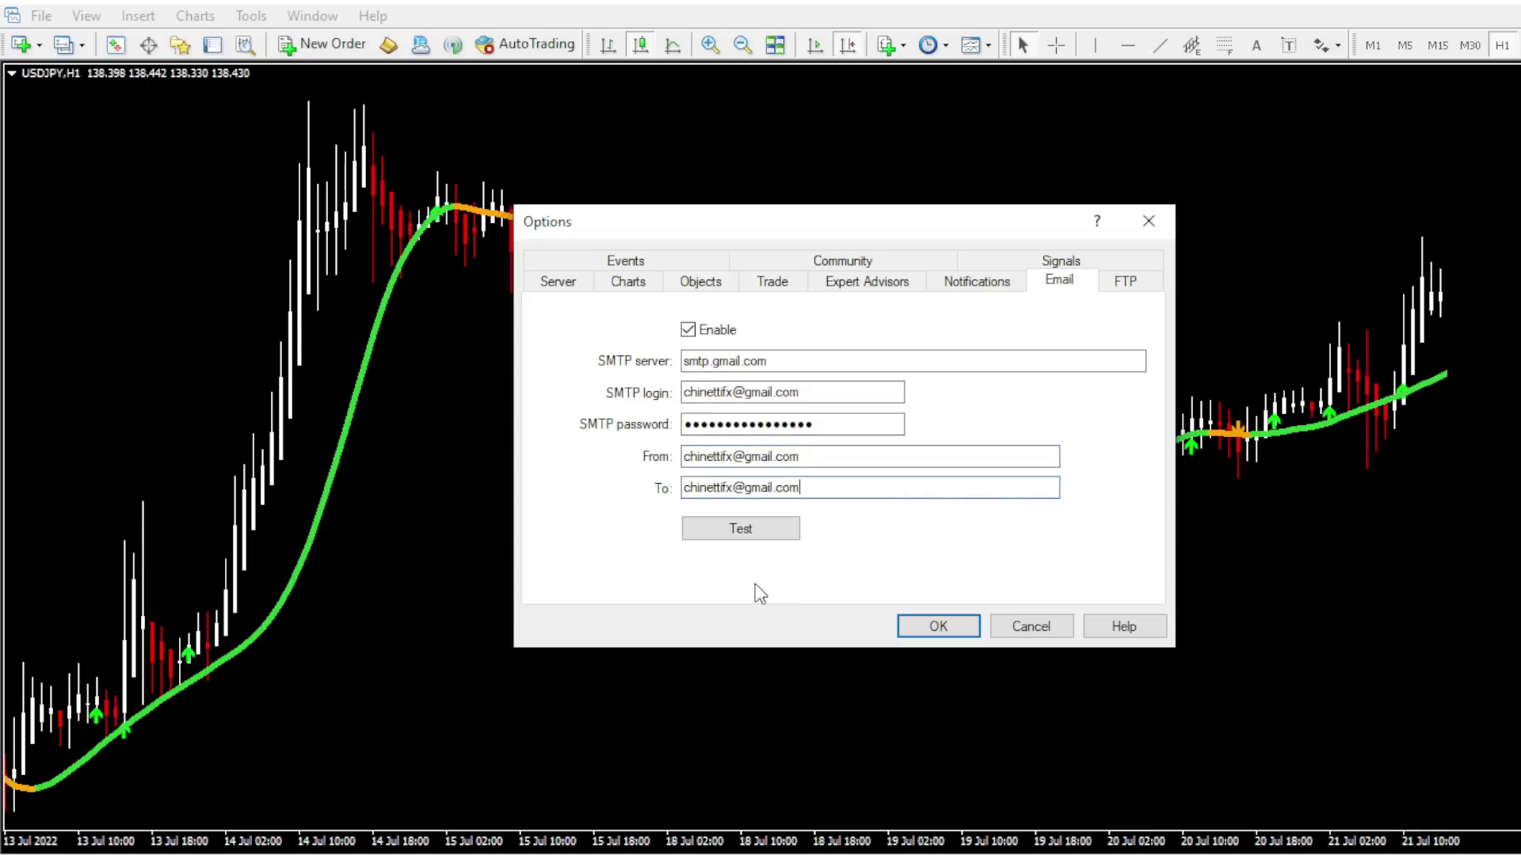
click(745, 542)
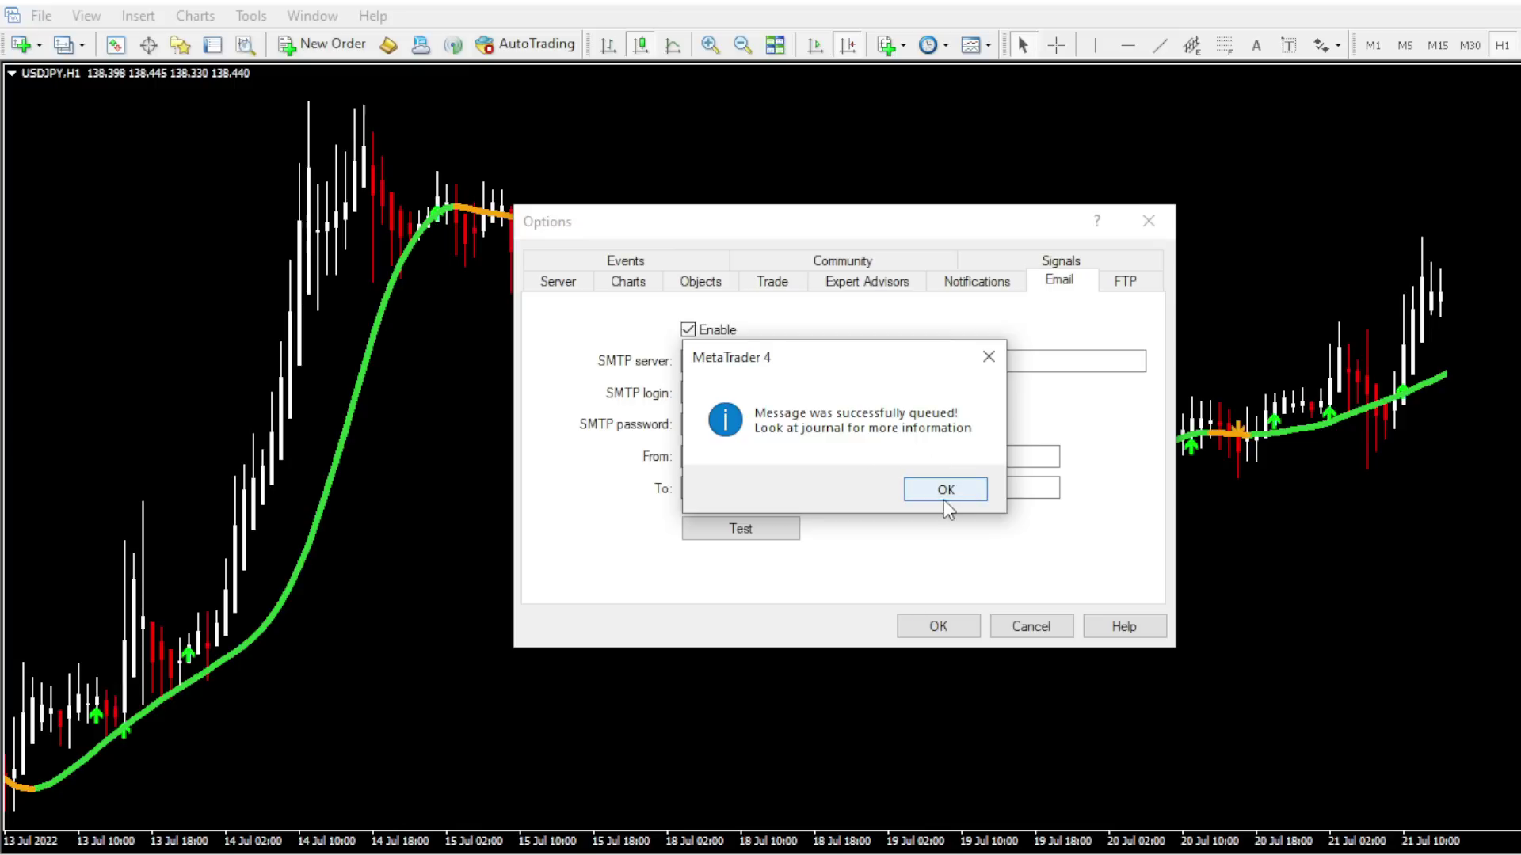
click(944, 487)
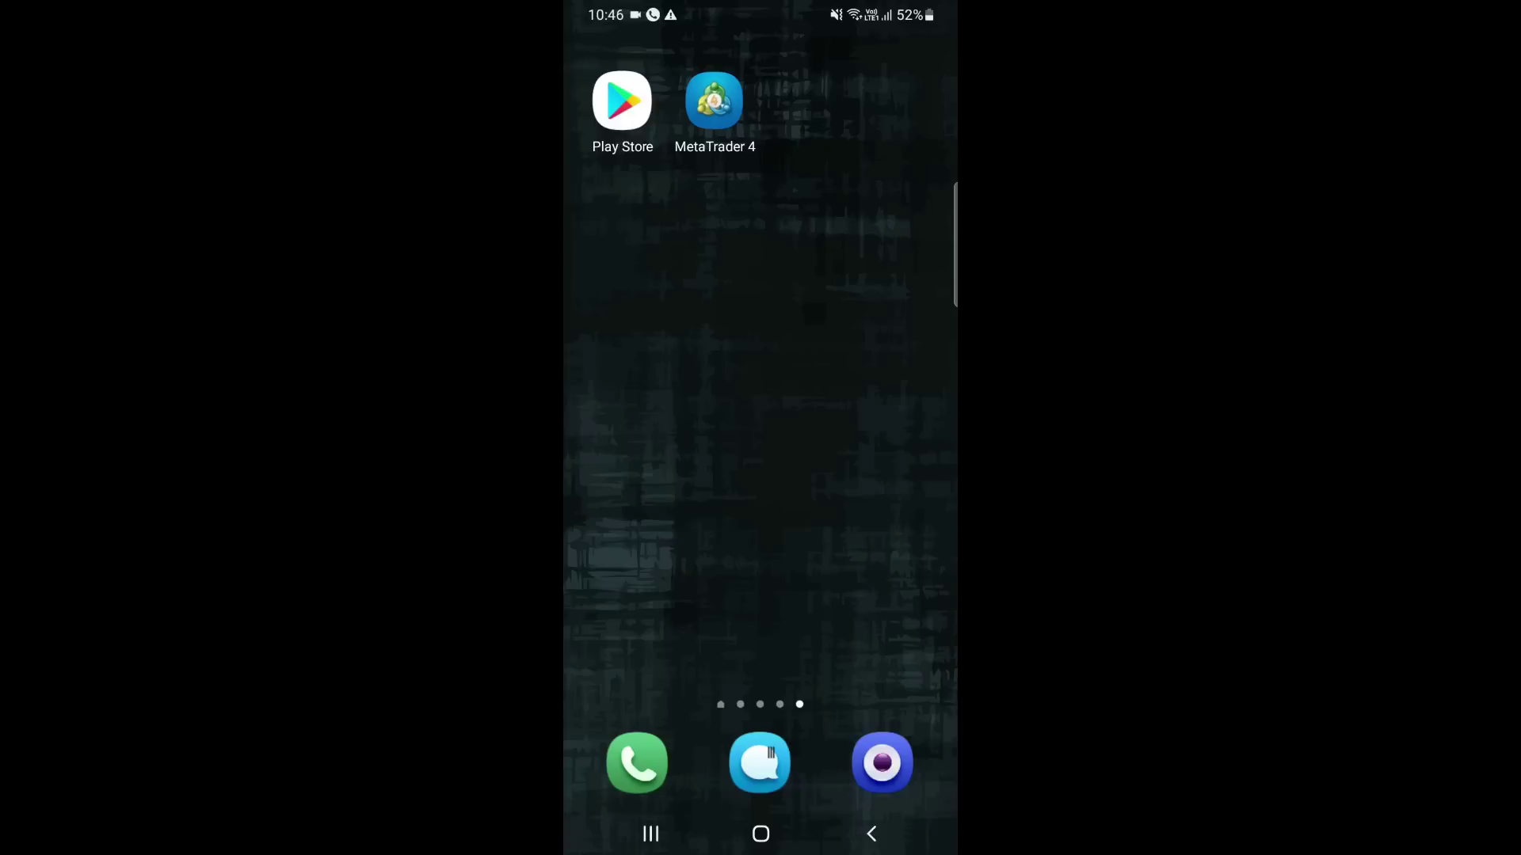
Open the MetaTrader 4 mobile app and display the device's MetaQuotes ID from Messages.
click(714, 101)
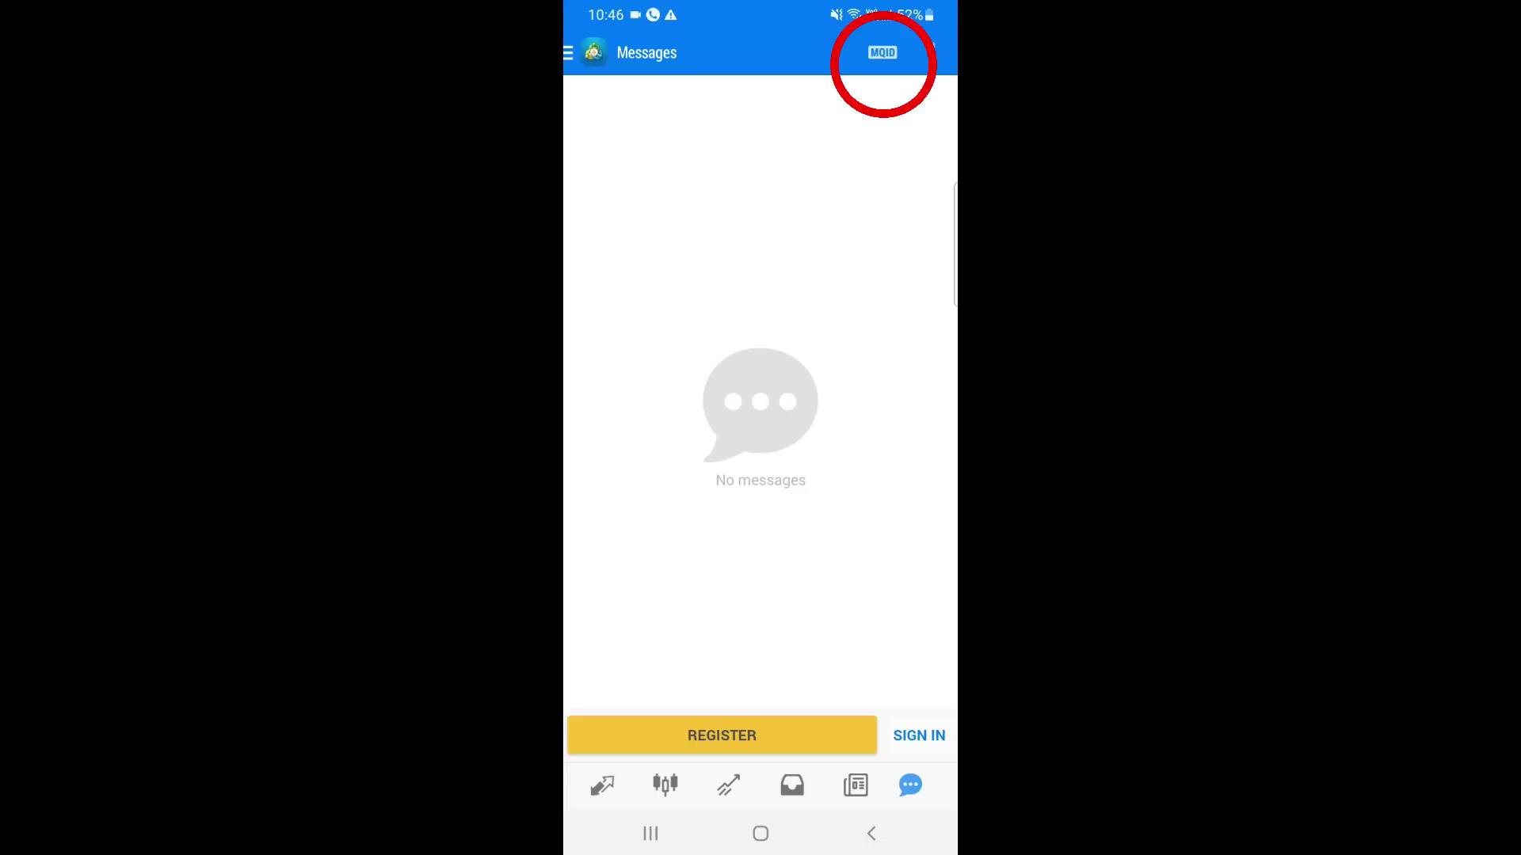
click(882, 52)
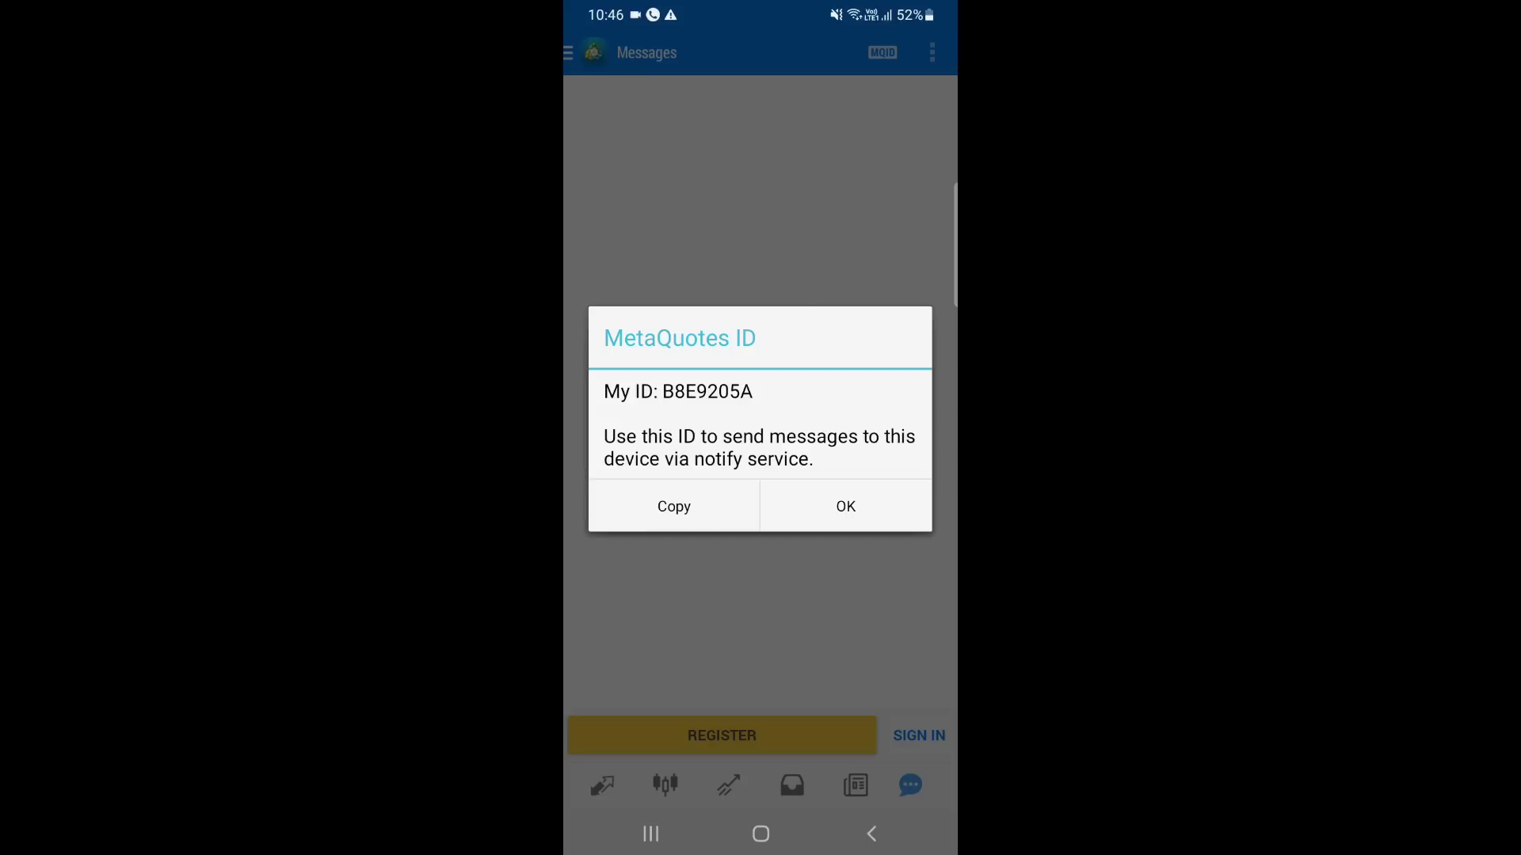
click(845, 507)
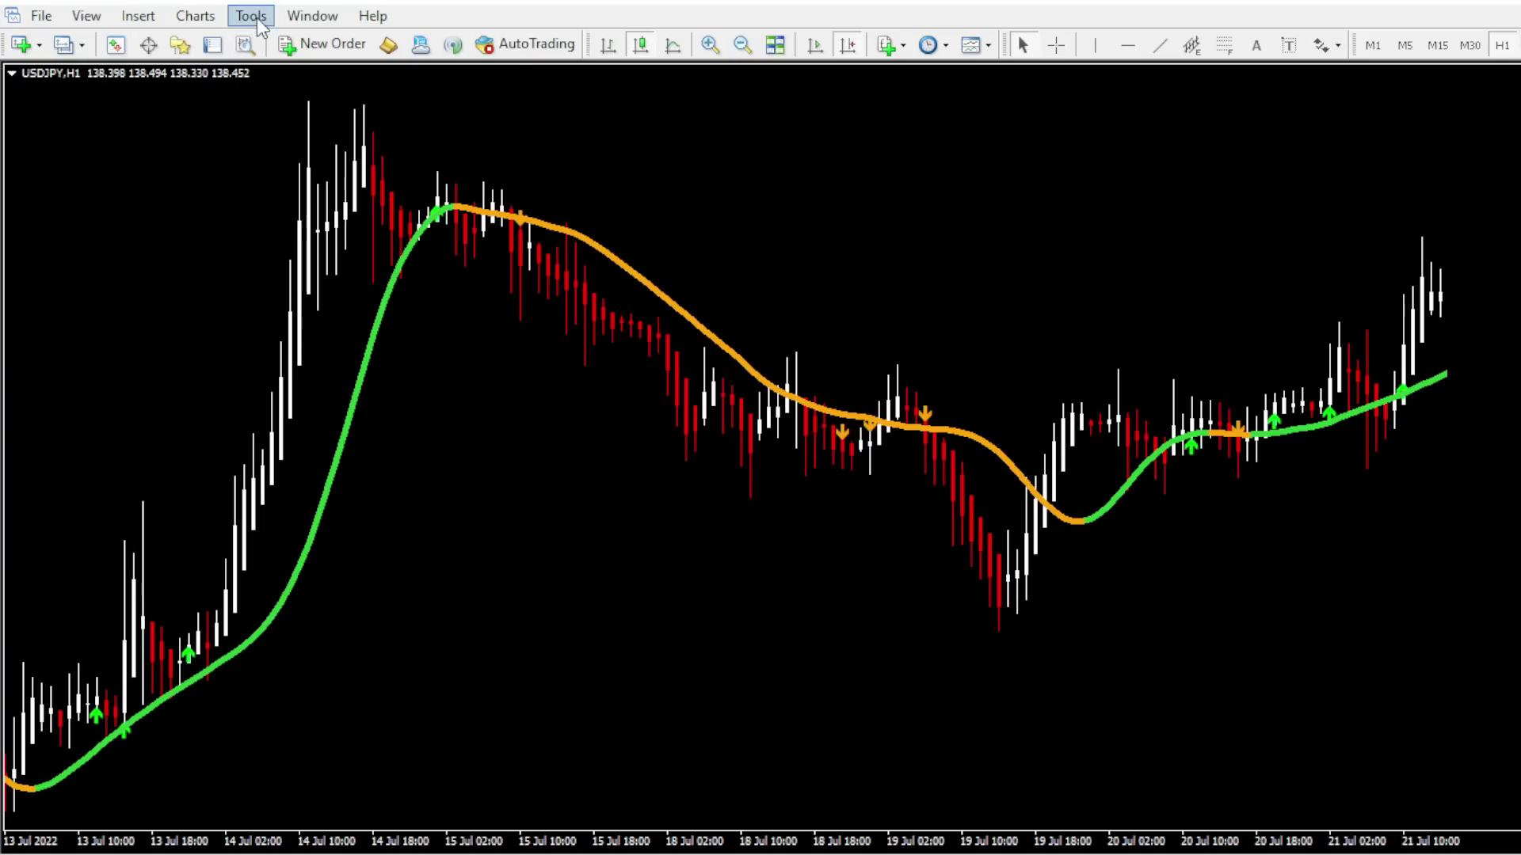
In Options Notifications, enable push notifications and trade-transaction notifications.
click(257, 18)
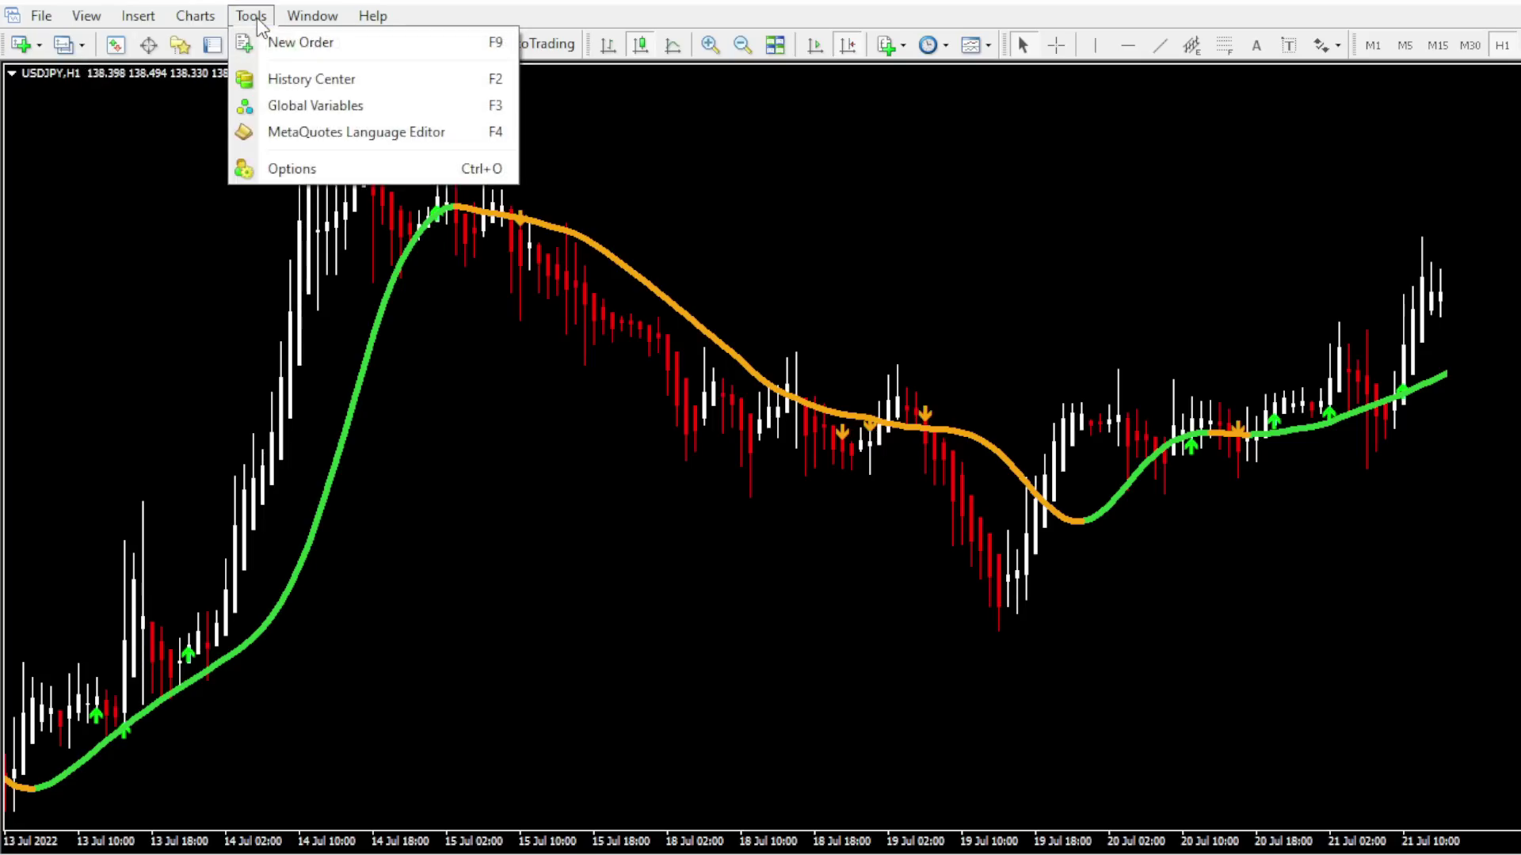
click(334, 168)
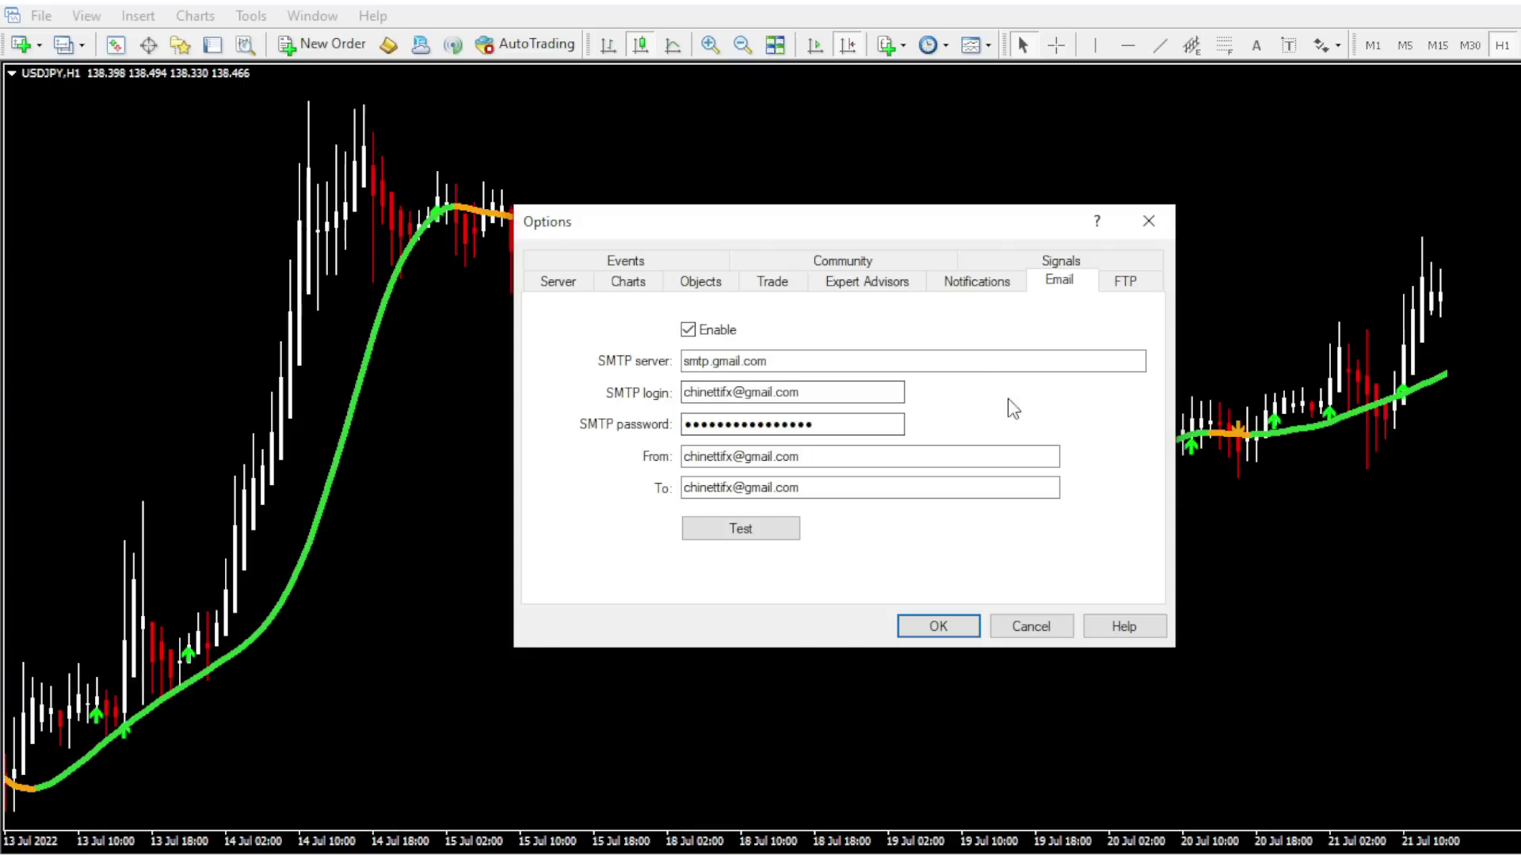
click(990, 284)
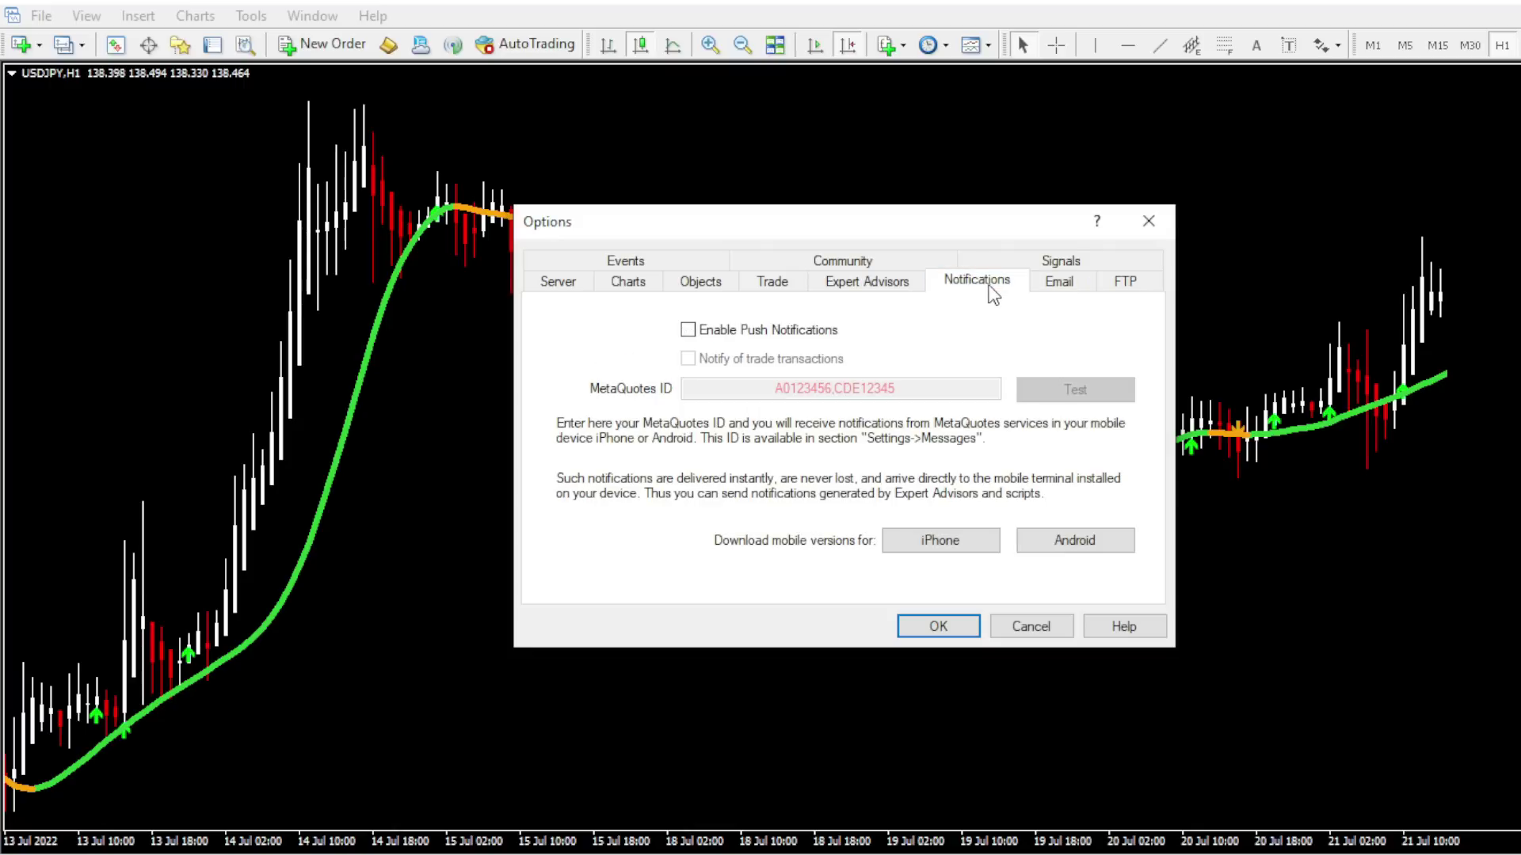
click(689, 330)
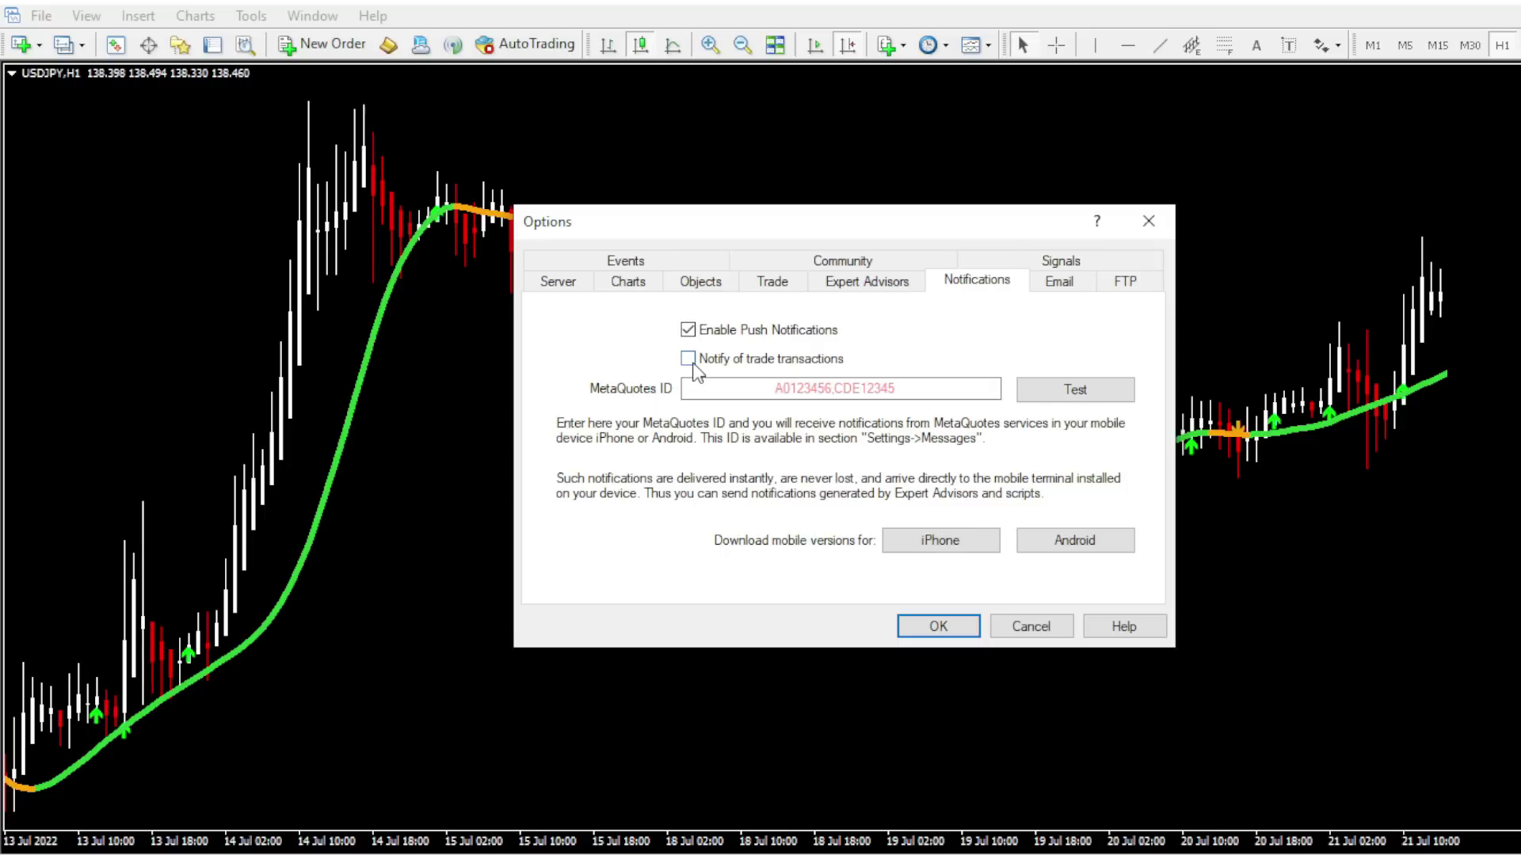
click(688, 359)
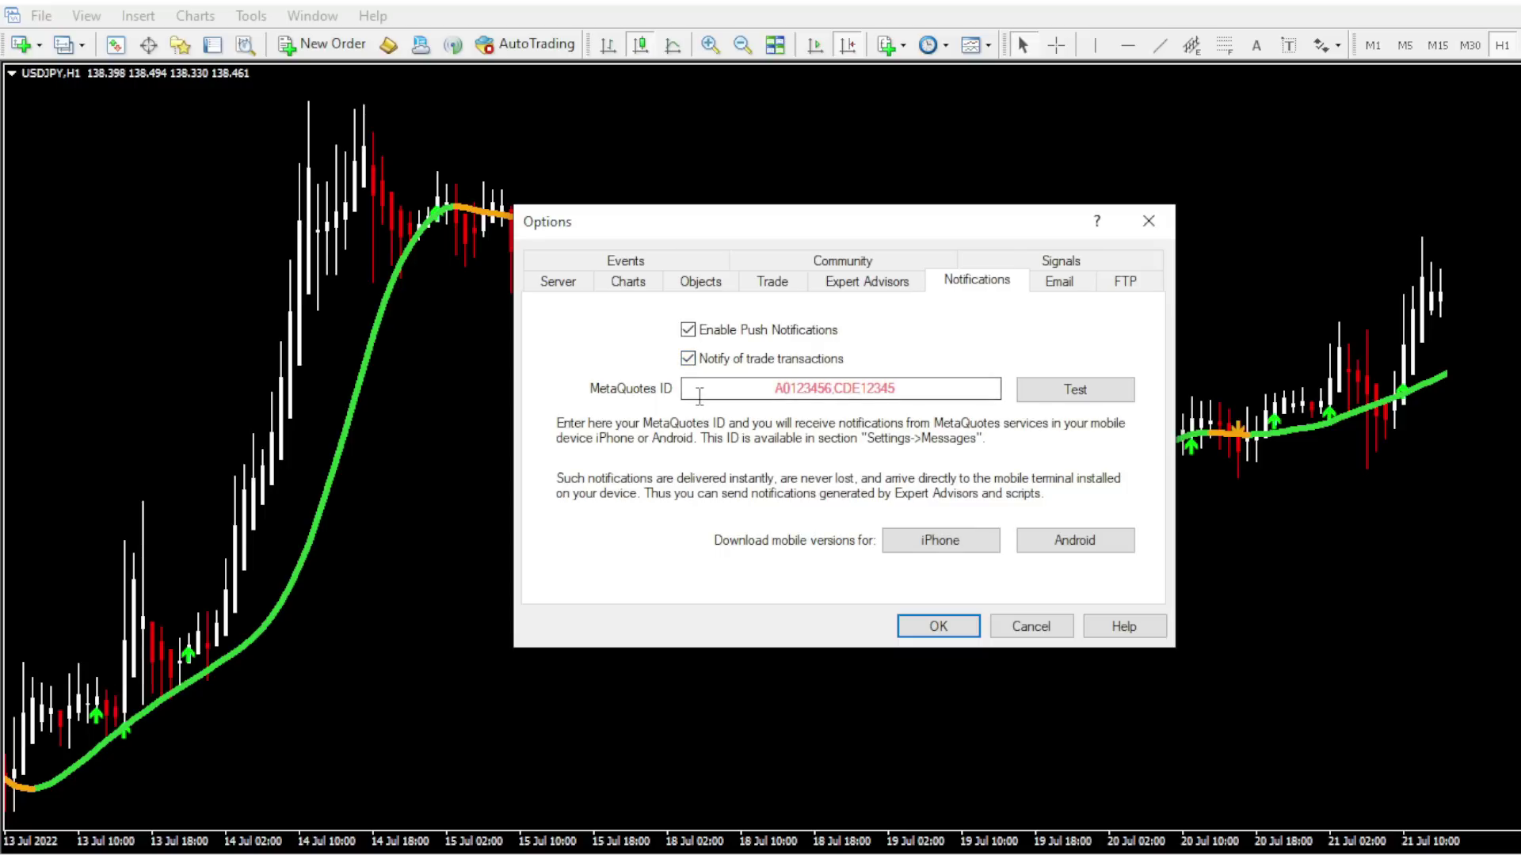
Paste the phone's MetaQuotes ID, send a test notification, and save the settings.
click(699, 393)
text(B8E9205A)
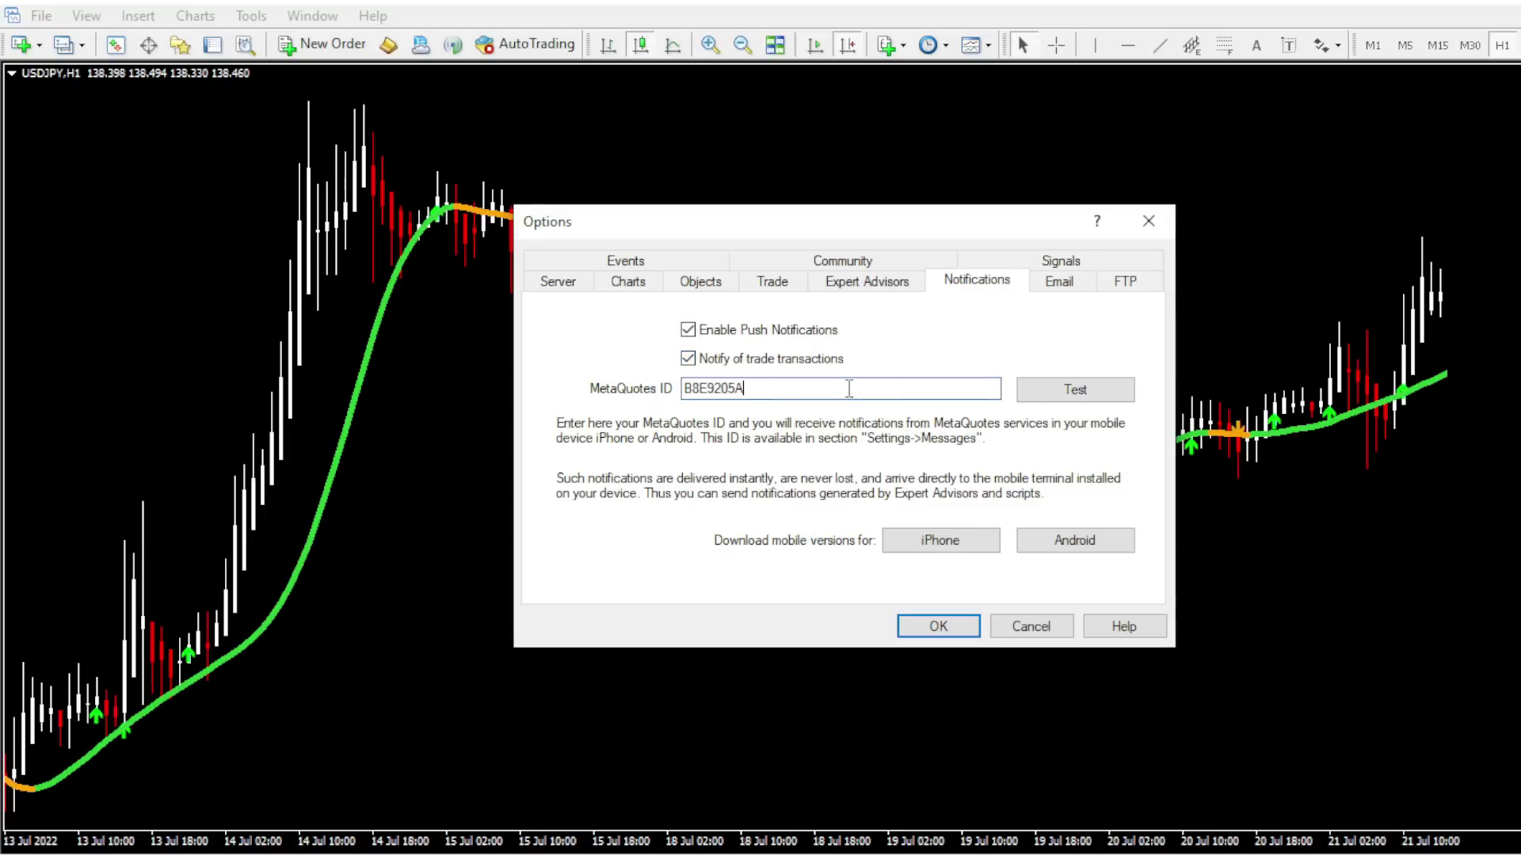
click(1075, 393)
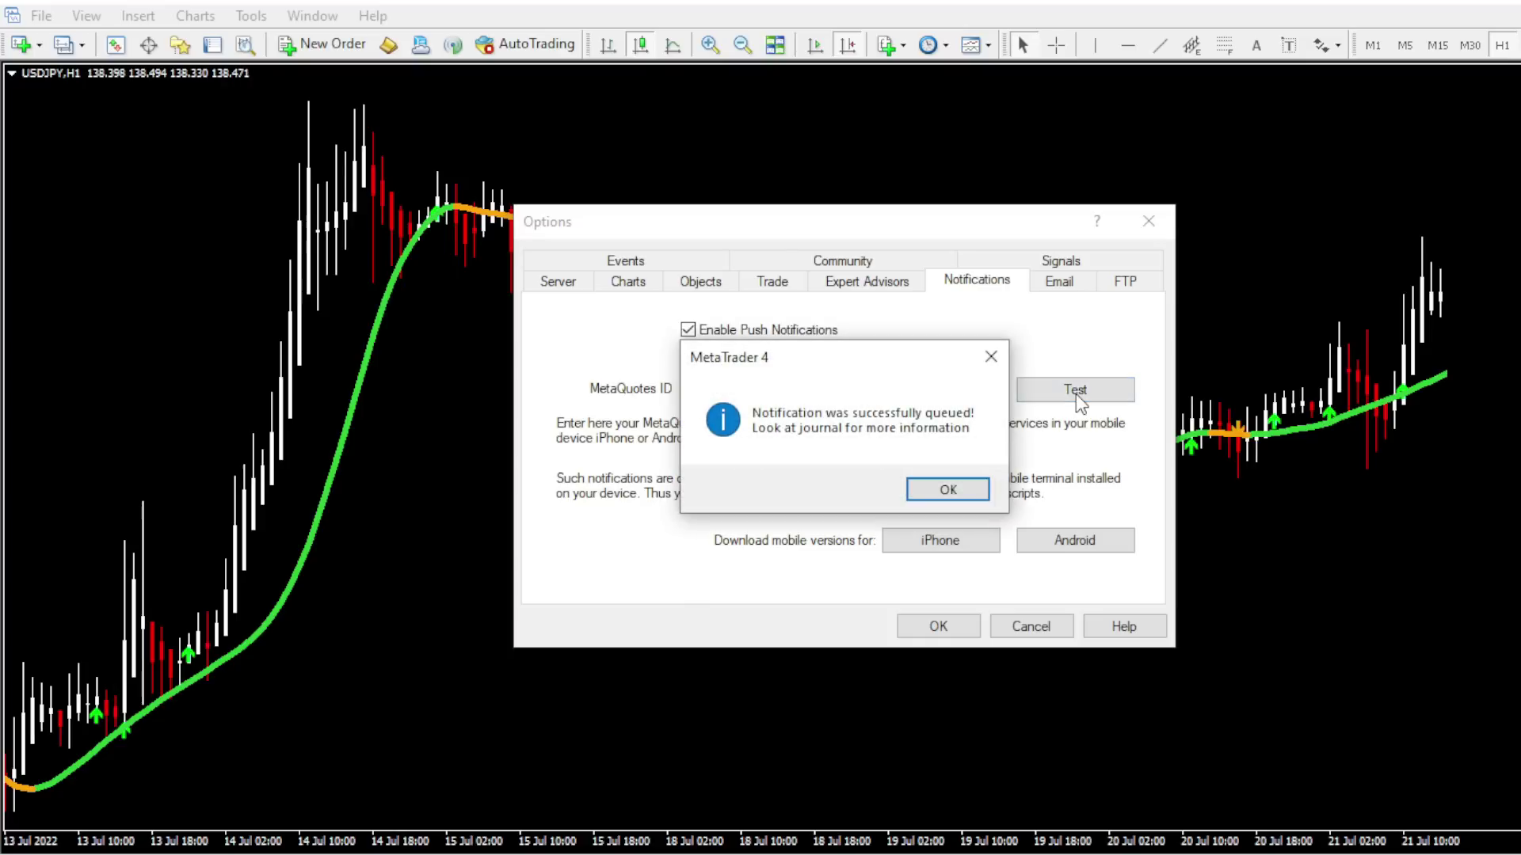
click(948, 491)
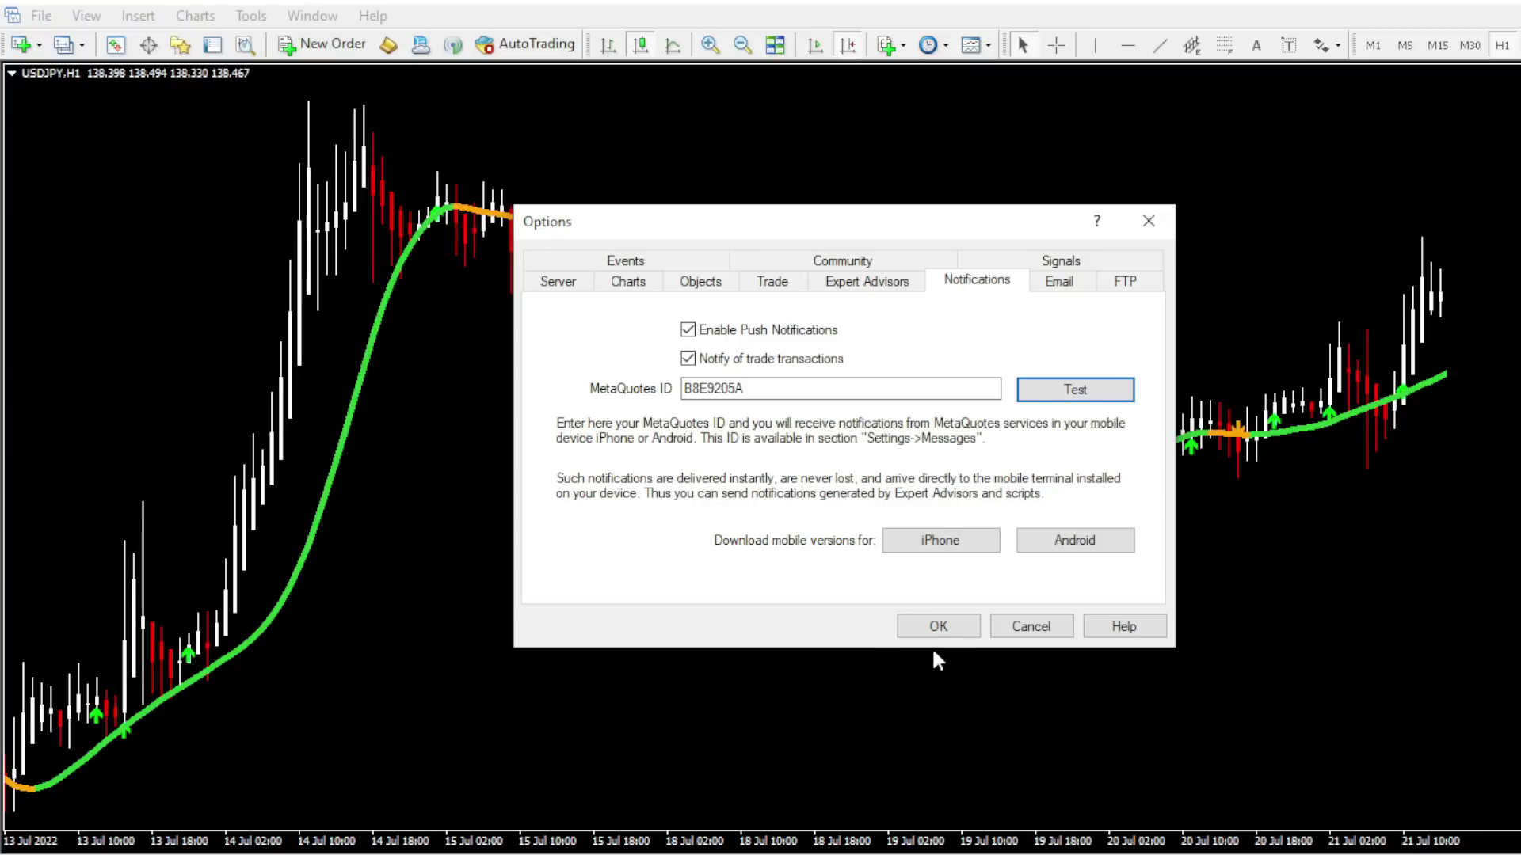
click(939, 628)
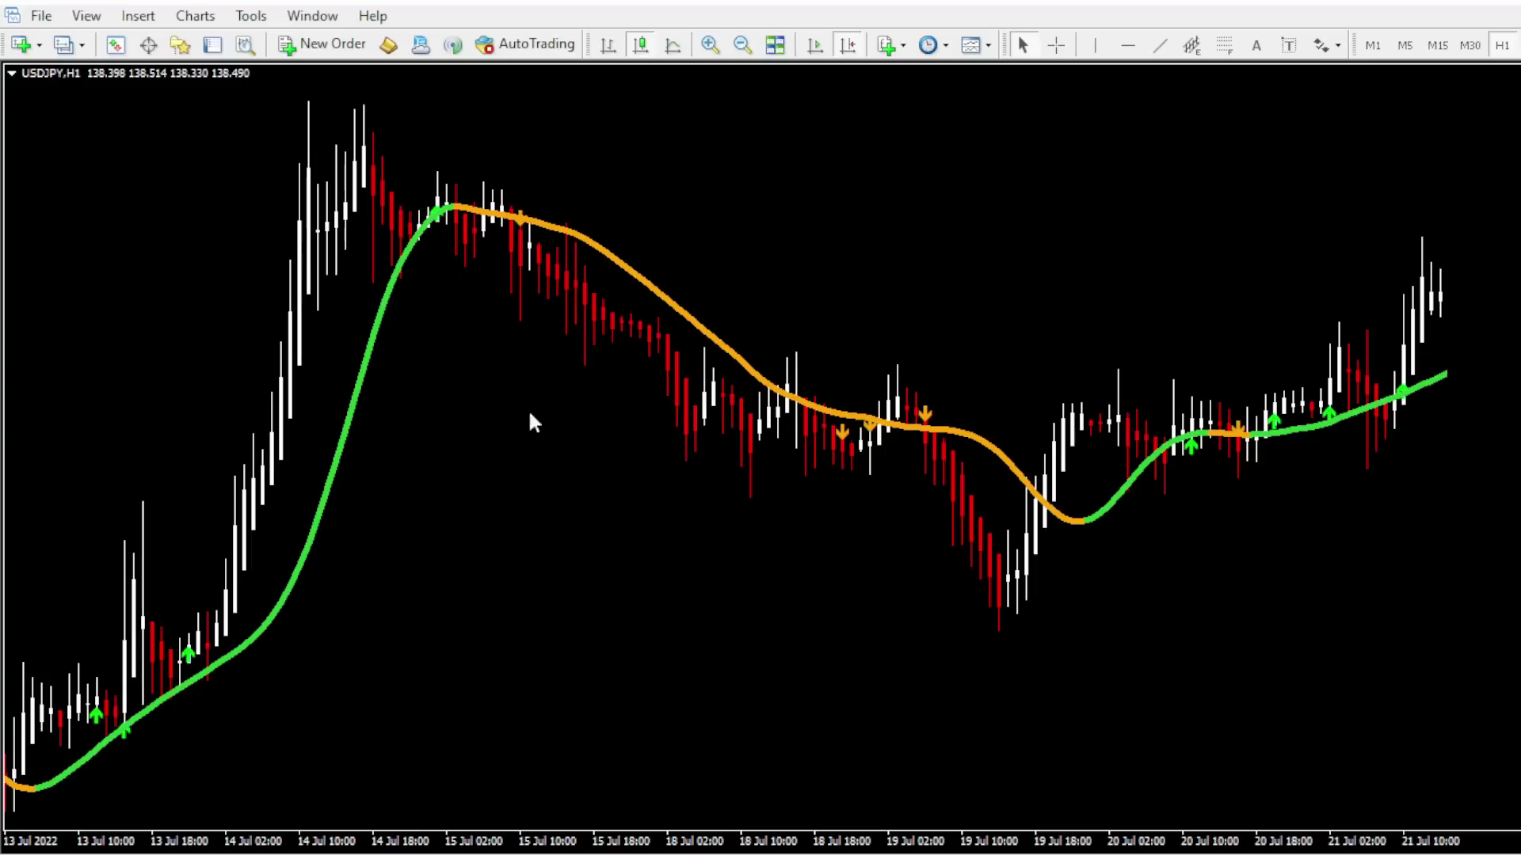
Open the PC Signal indicator's properties on its Inputs tab.
right_click(552, 231)
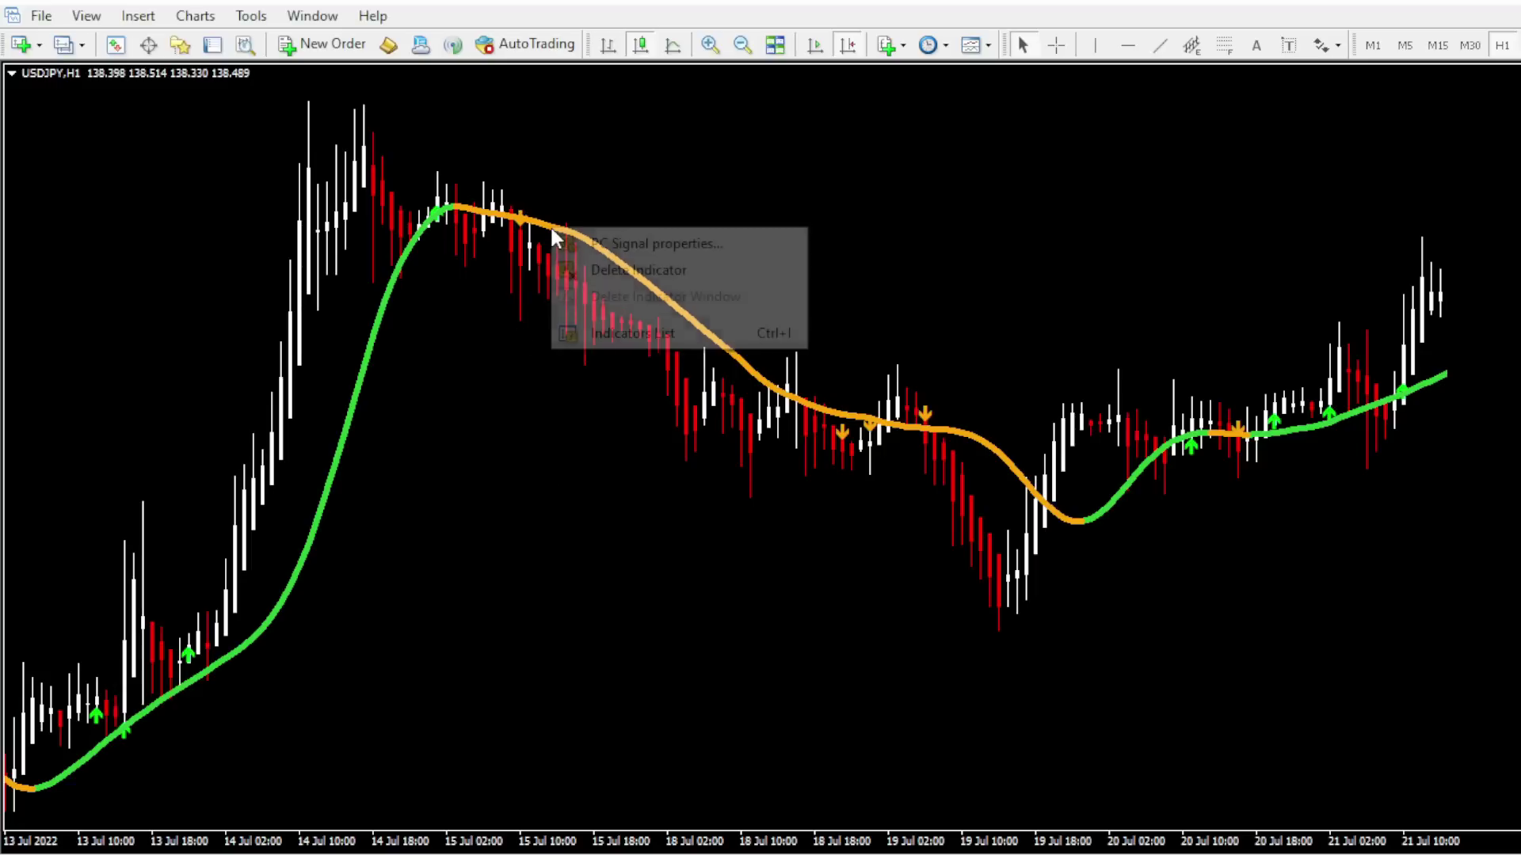
click(653, 244)
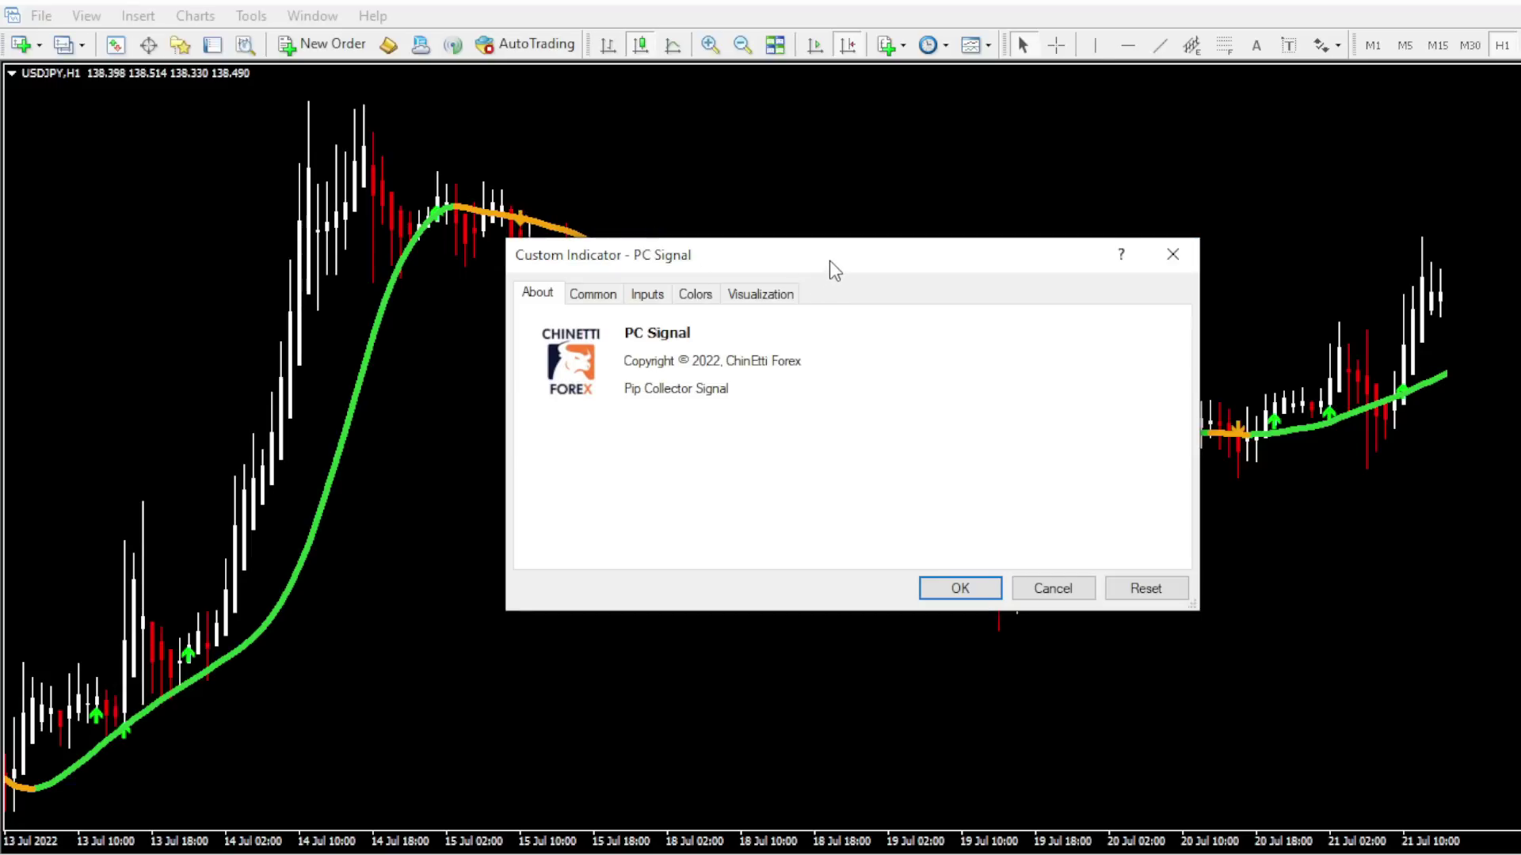
drag(778, 313, 777, 323)
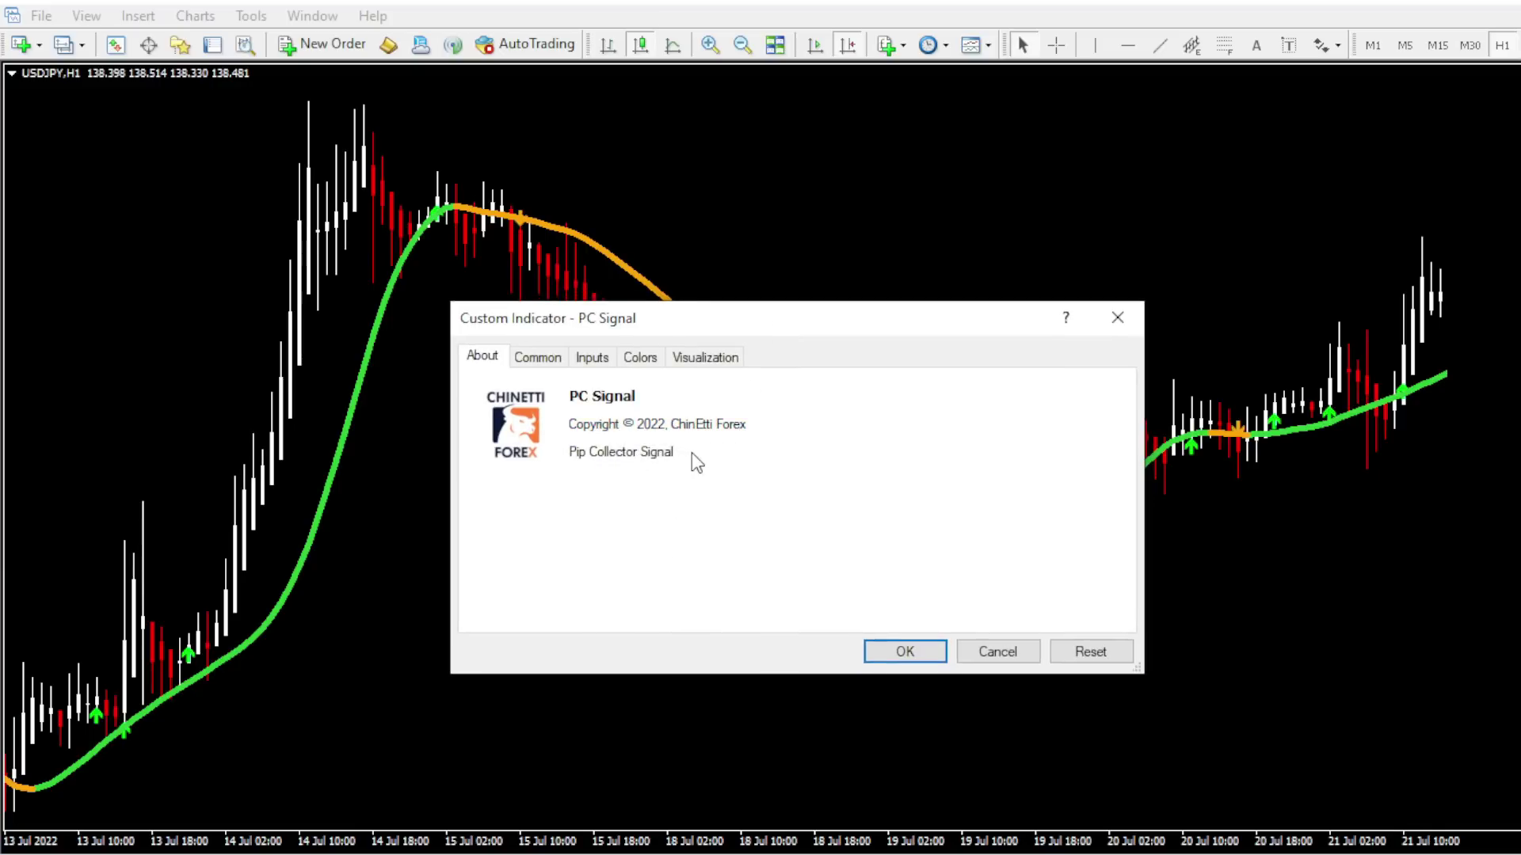
click(594, 359)
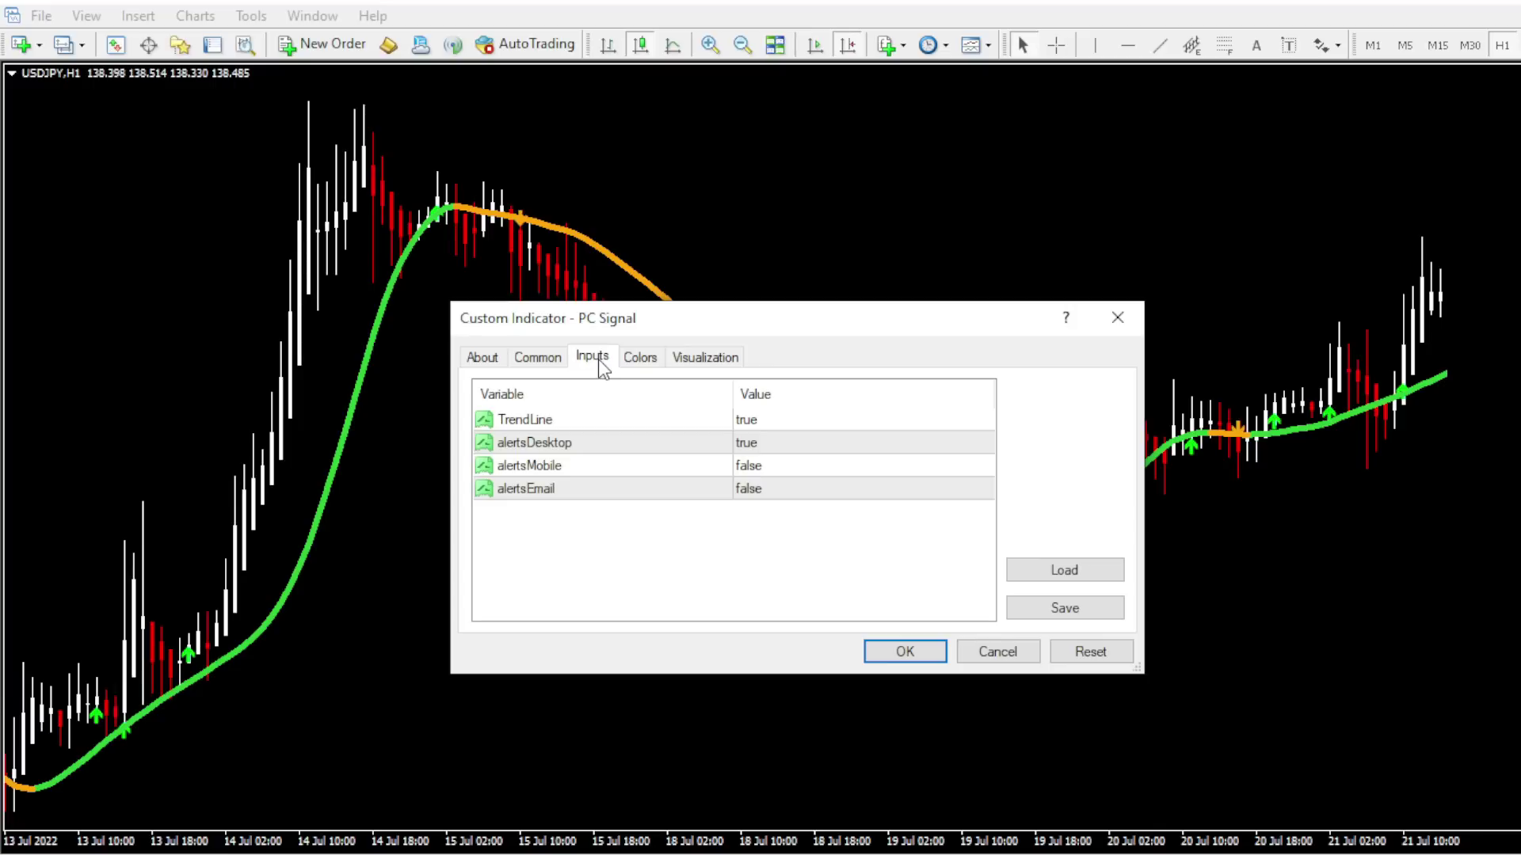
Set alertsMobile and alertsEmail to true and apply the indicator settings.
click(767, 426)
click(768, 442)
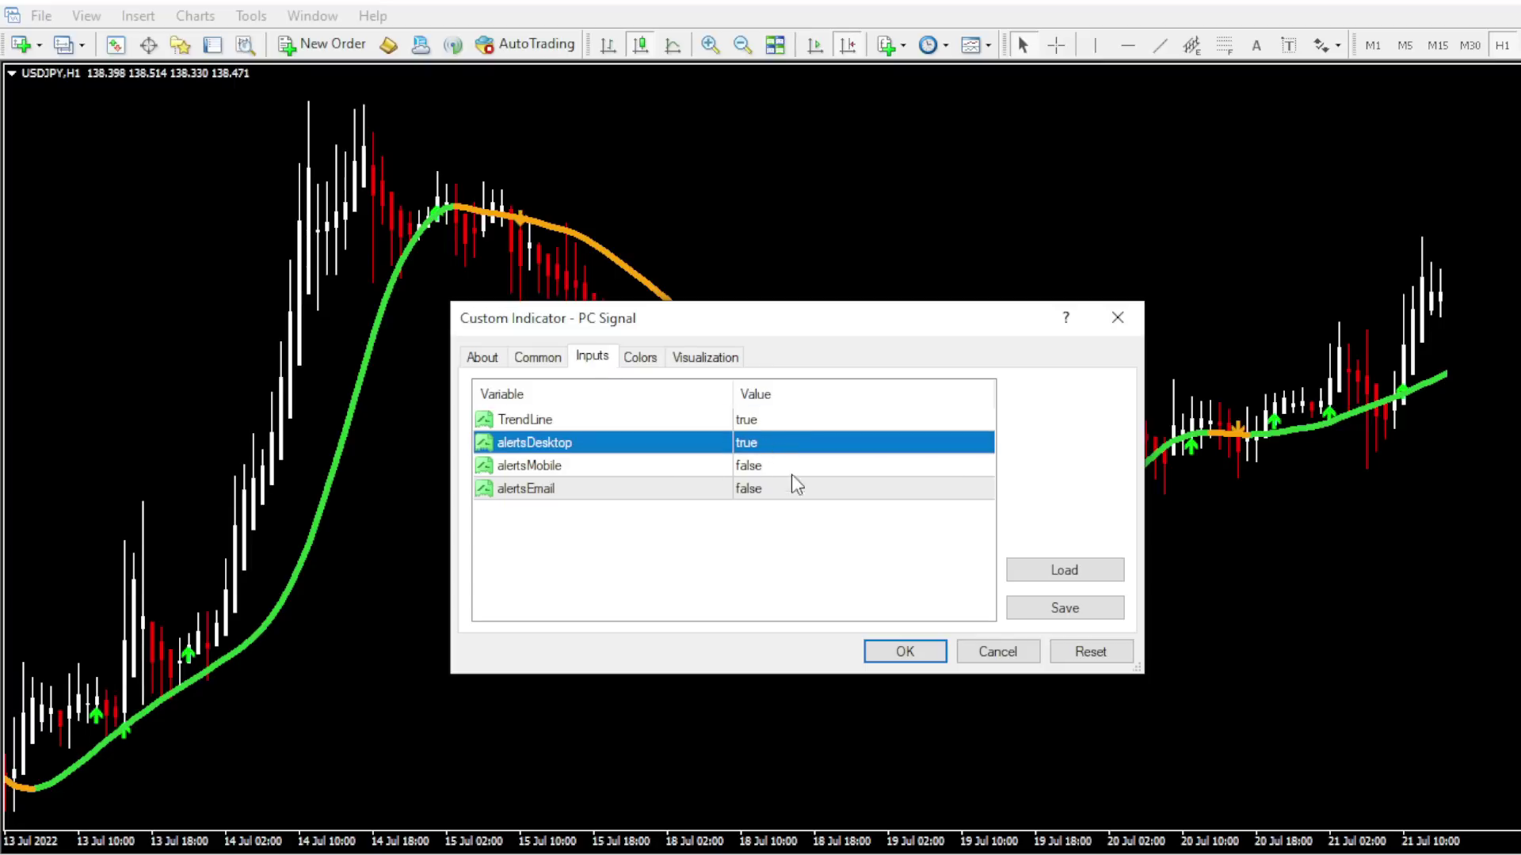
click(834, 467)
click(930, 474)
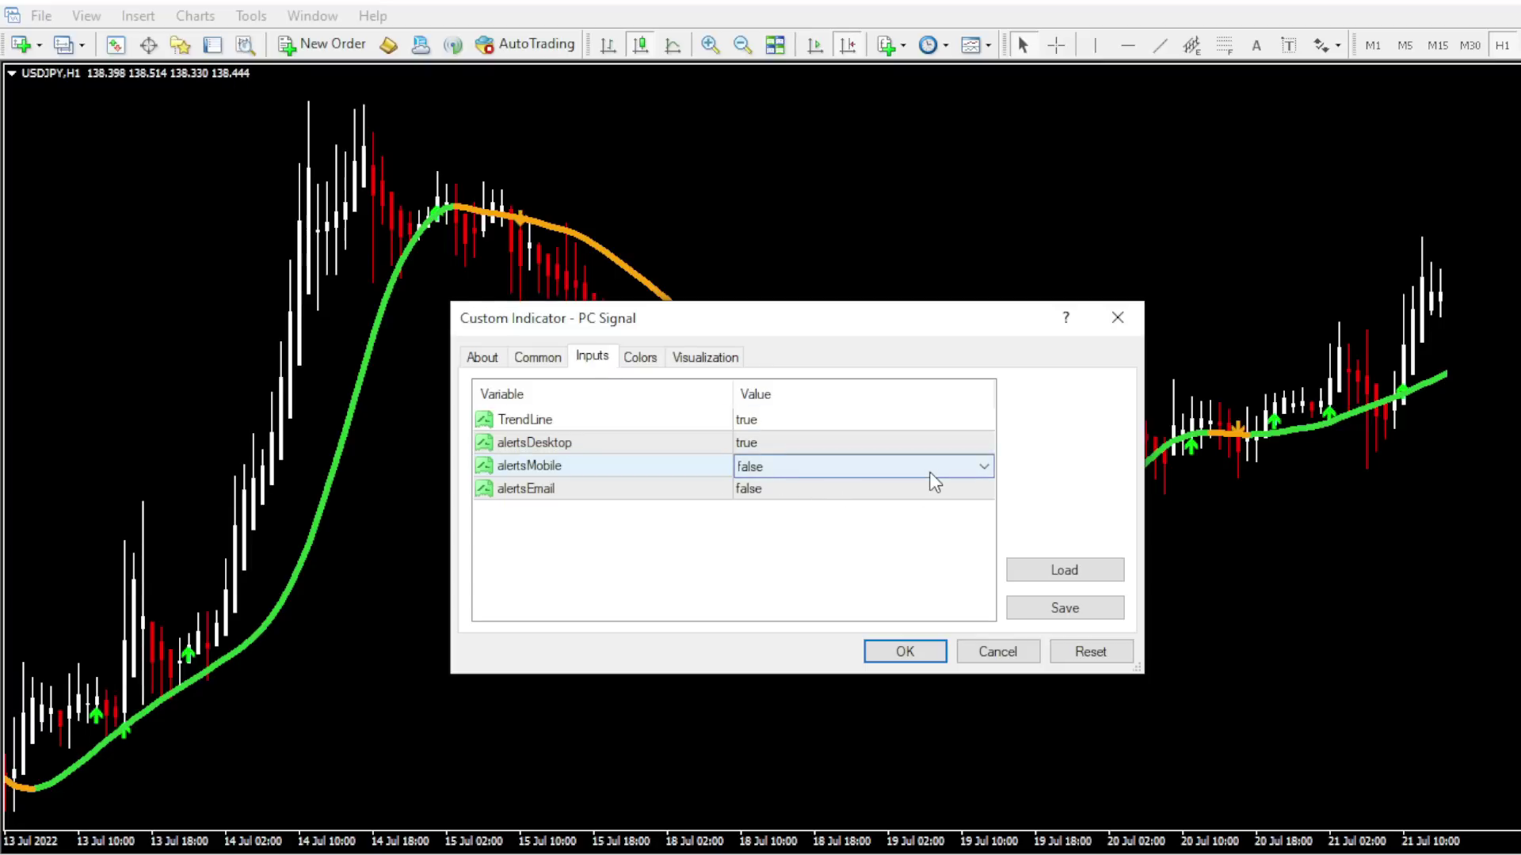
click(930, 474)
click(911, 503)
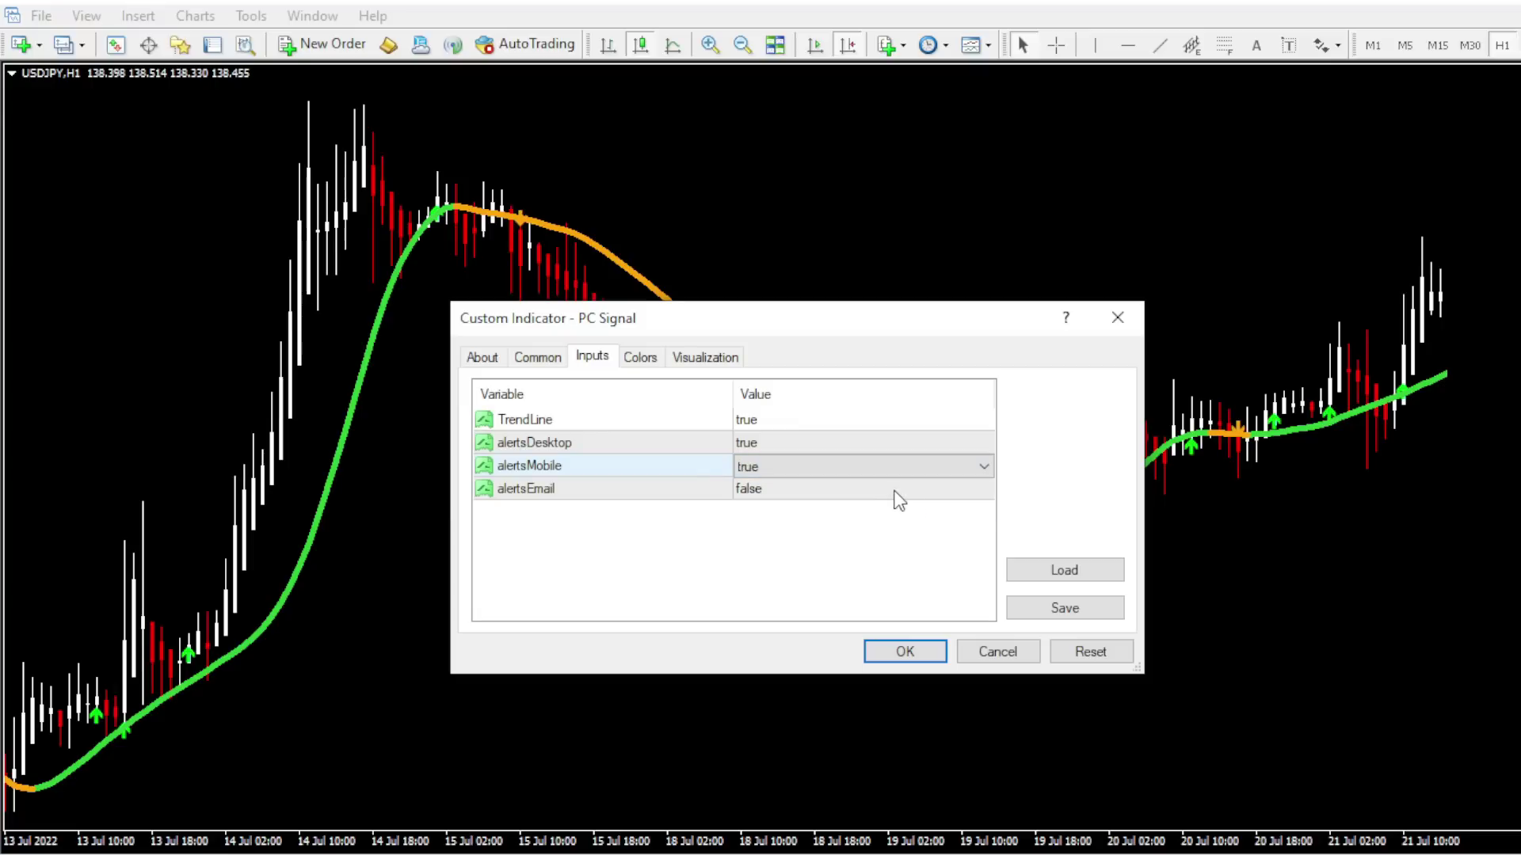
click(930, 494)
click(941, 493)
click(938, 491)
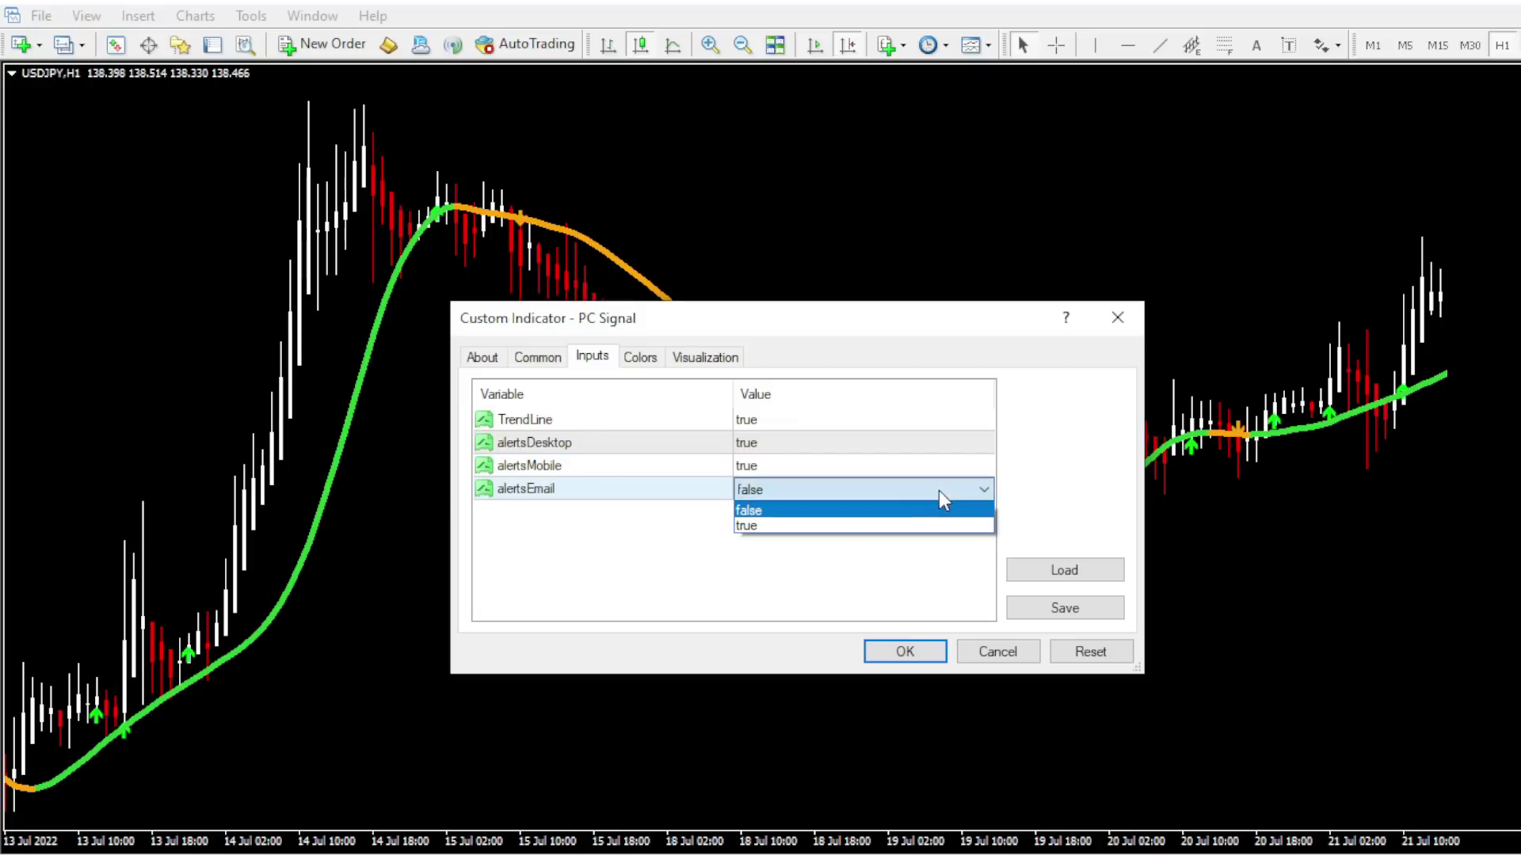
click(879, 526)
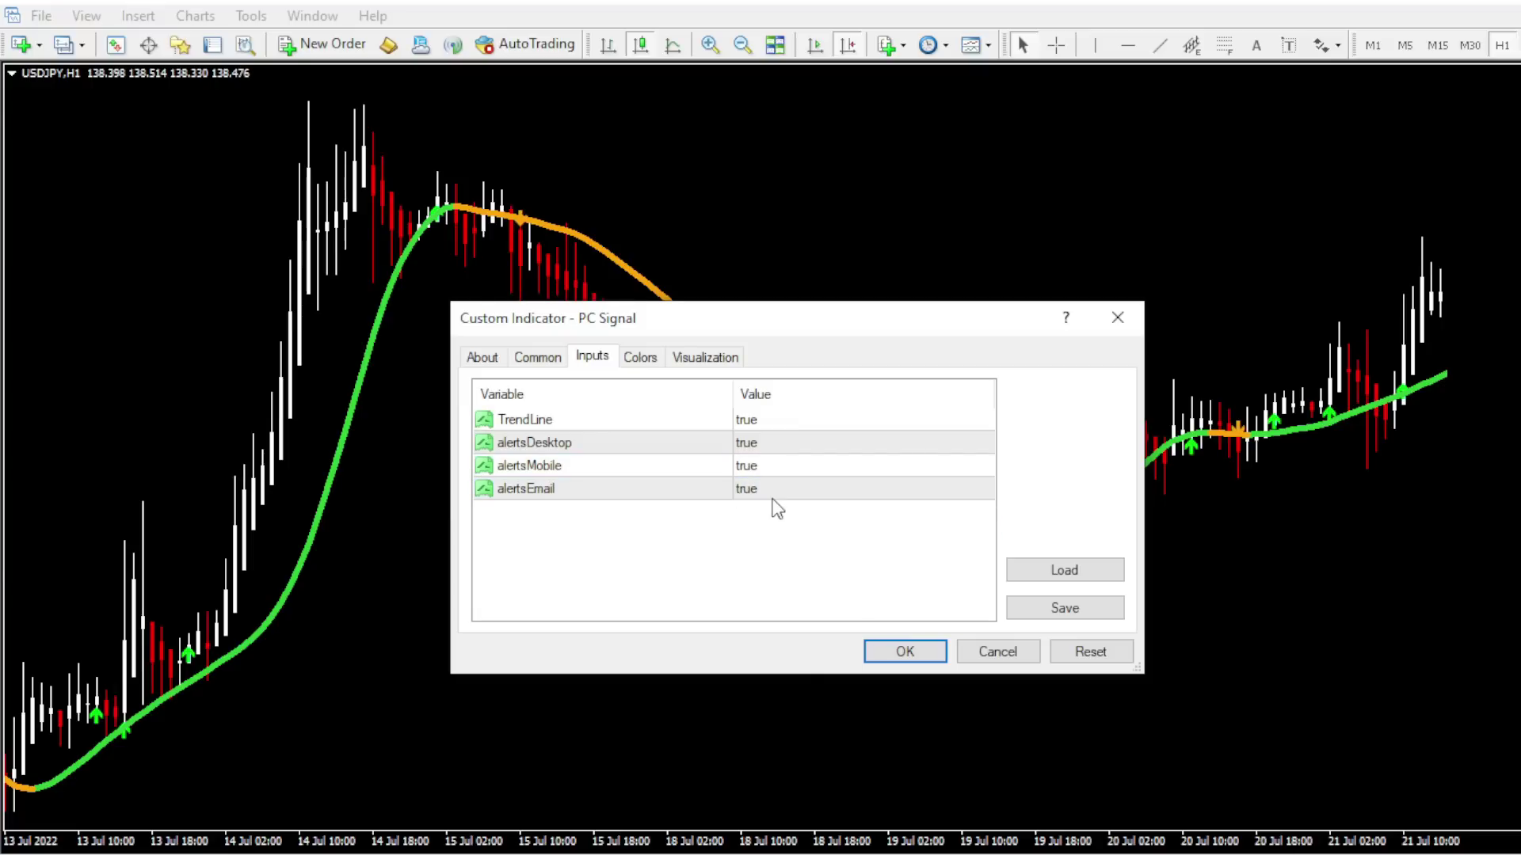
click(900, 653)
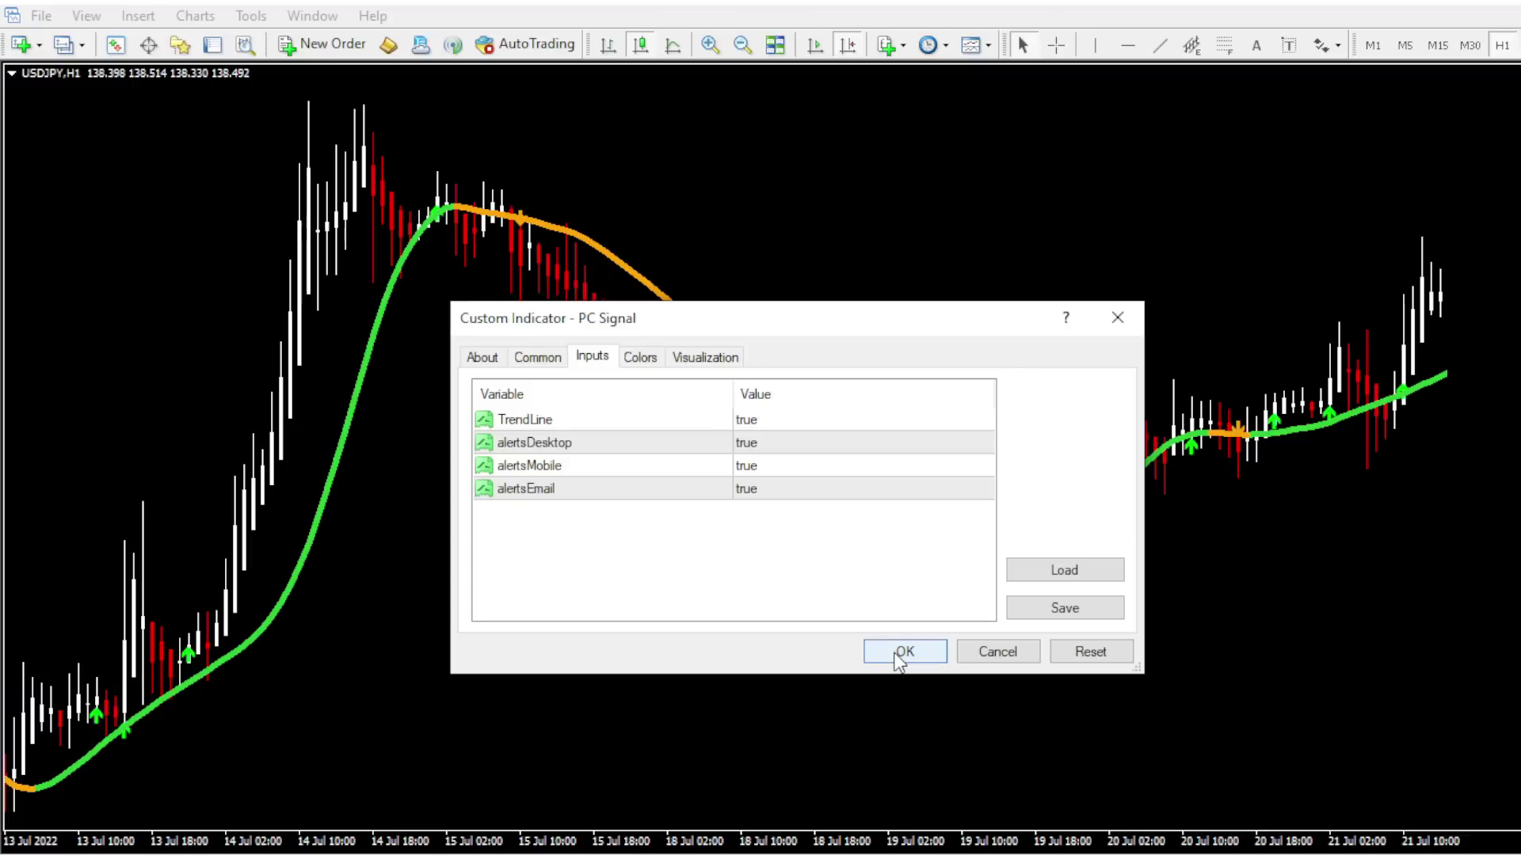
click(900, 653)
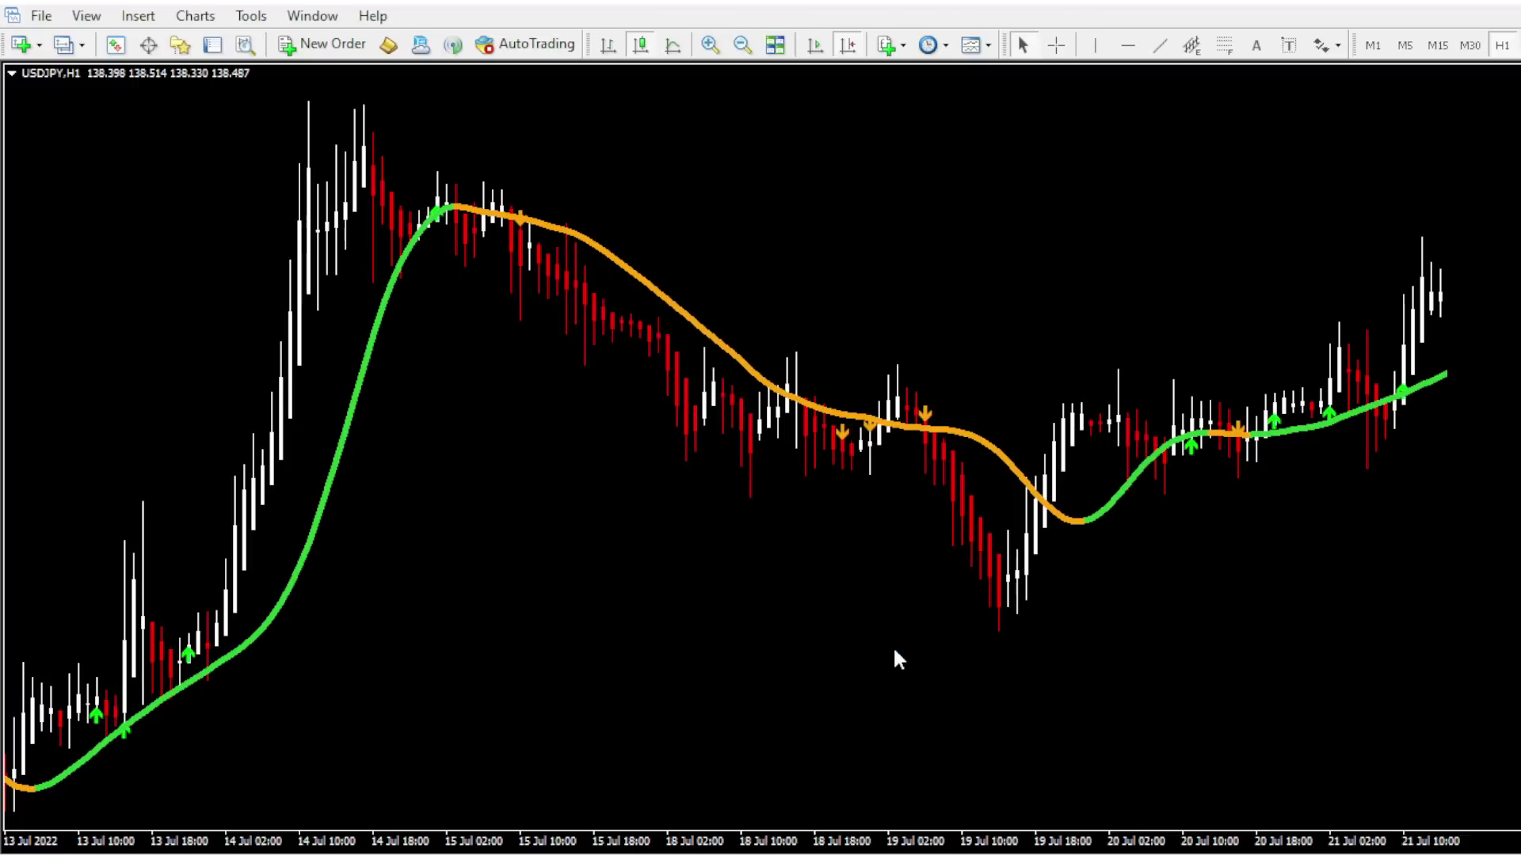